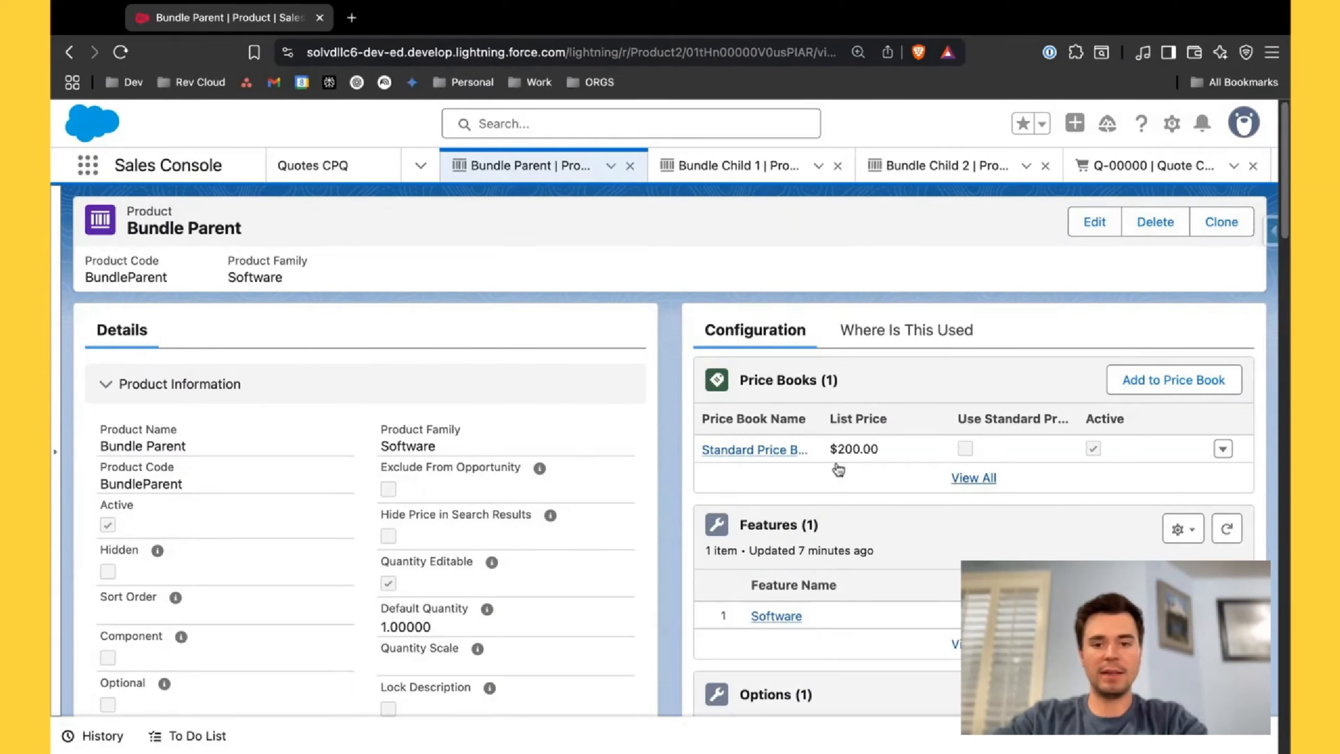
# - Review the Bundle Parent product's price book, features and options, and open product option PO-000085
pyautogui.moveTo(792, 451)
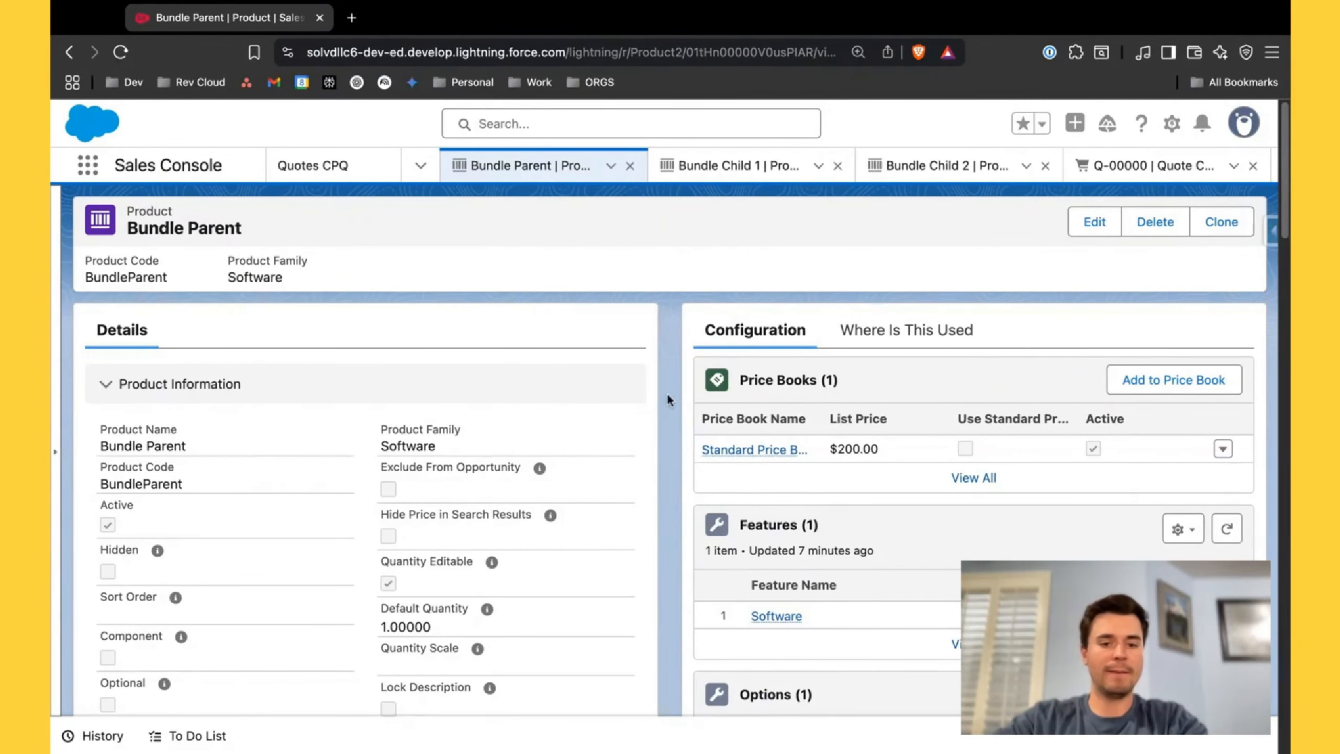
pyautogui.scroll(-3, 702, 443)
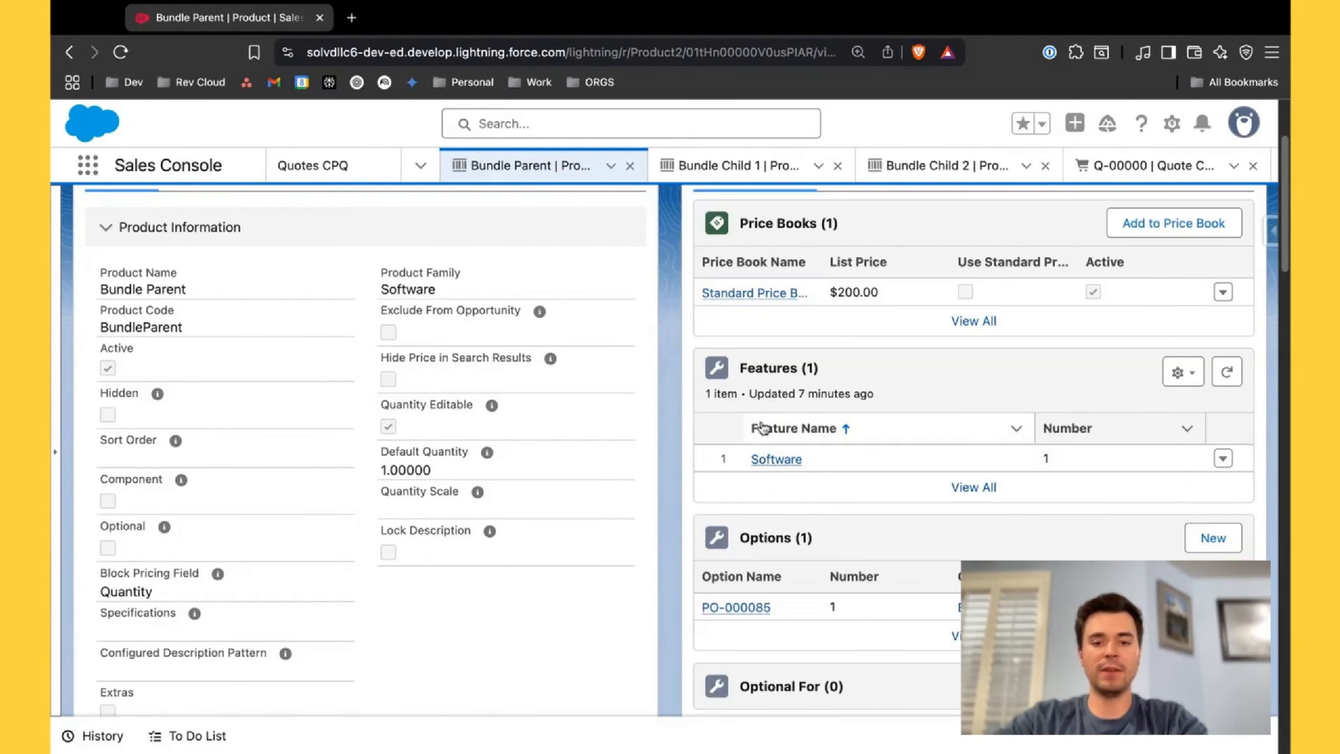
pyautogui.scroll(-5, 759, 423)
pyautogui.moveTo(752, 341)
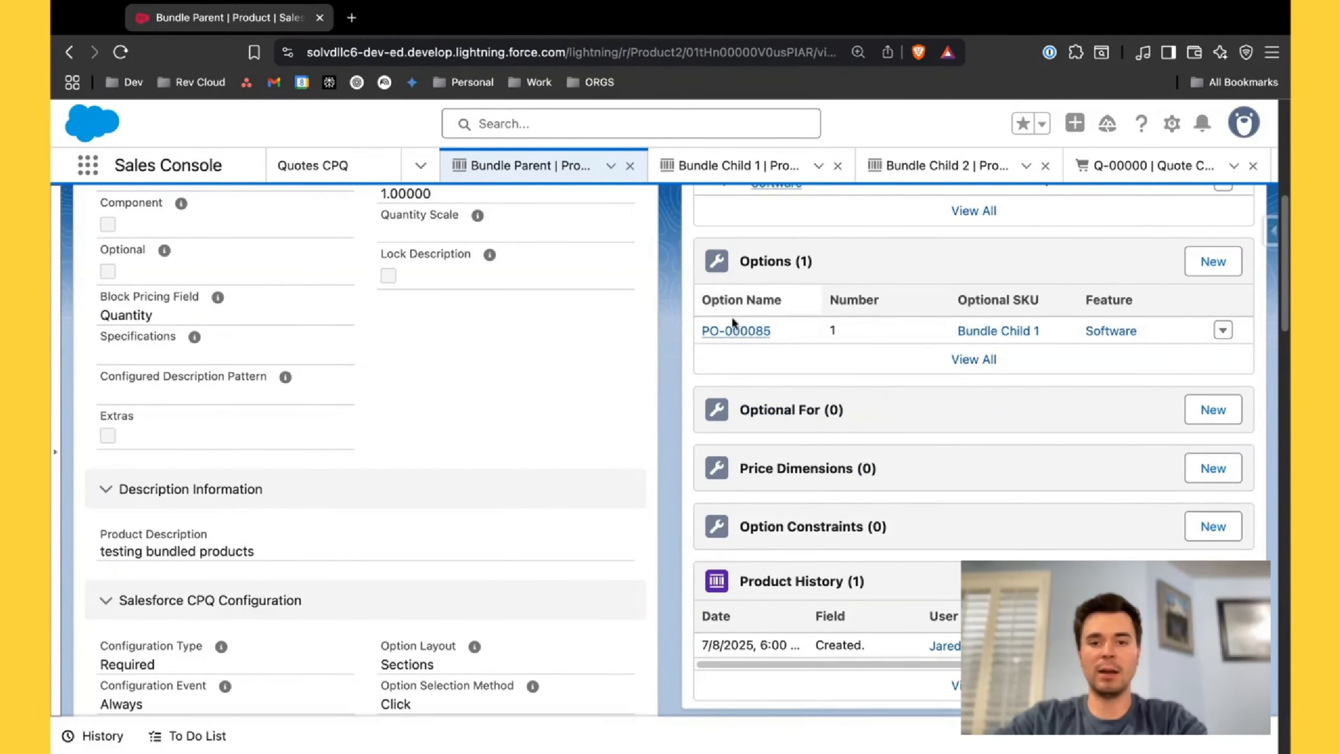
pyautogui.scroll(2, 750, 343)
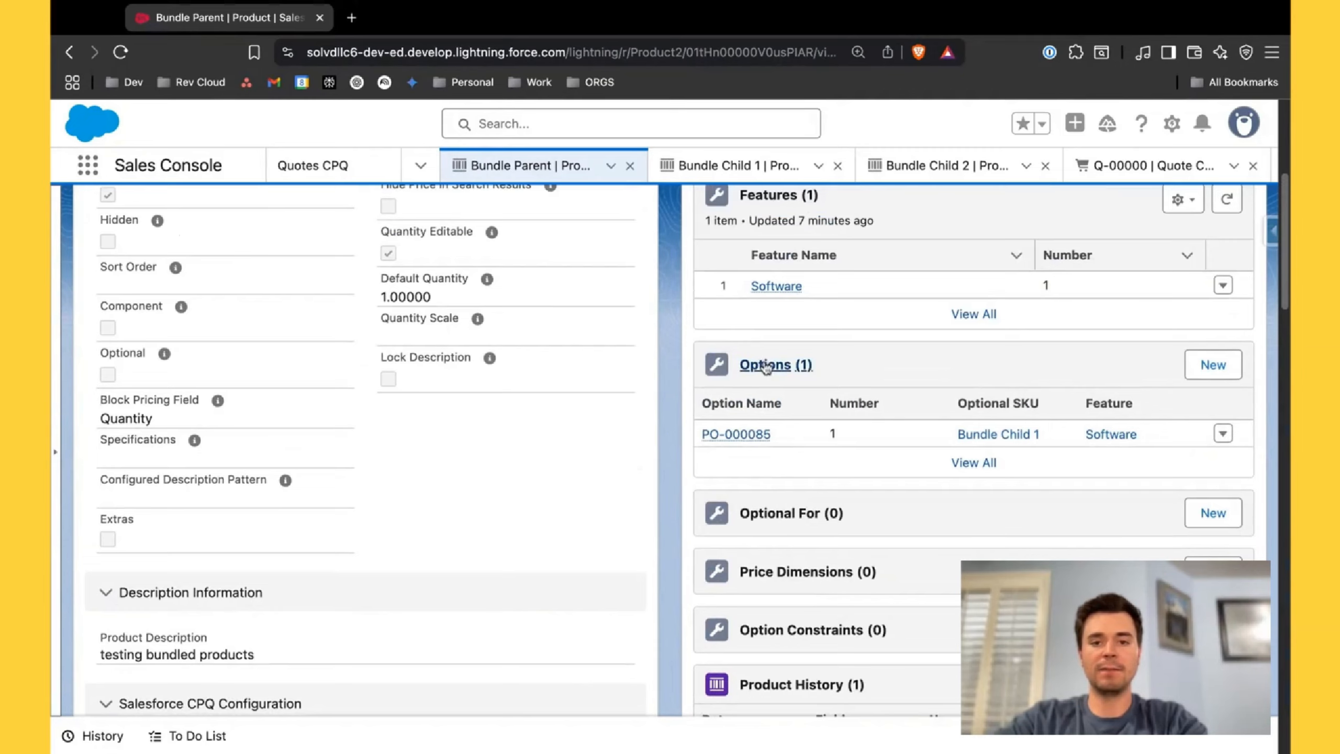
pyautogui.scroll(3, 766, 368)
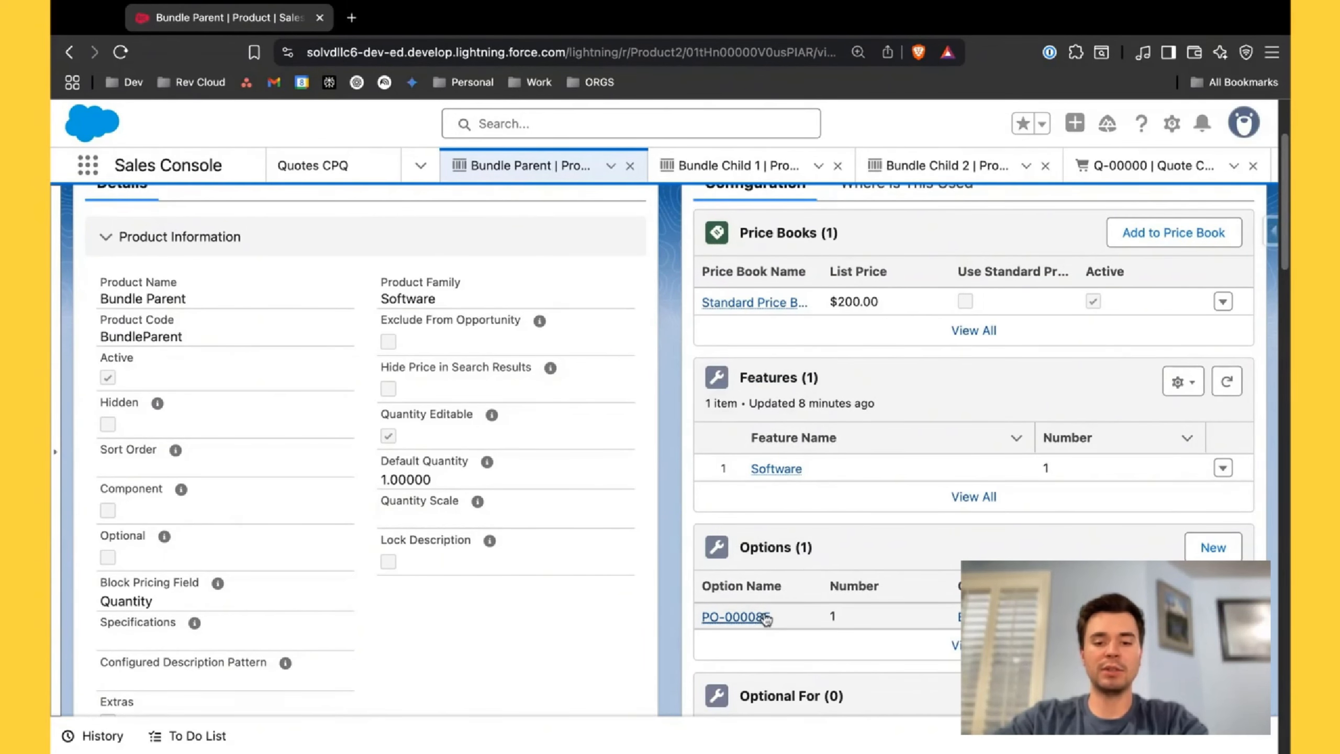
pyautogui.moveTo(765, 619)
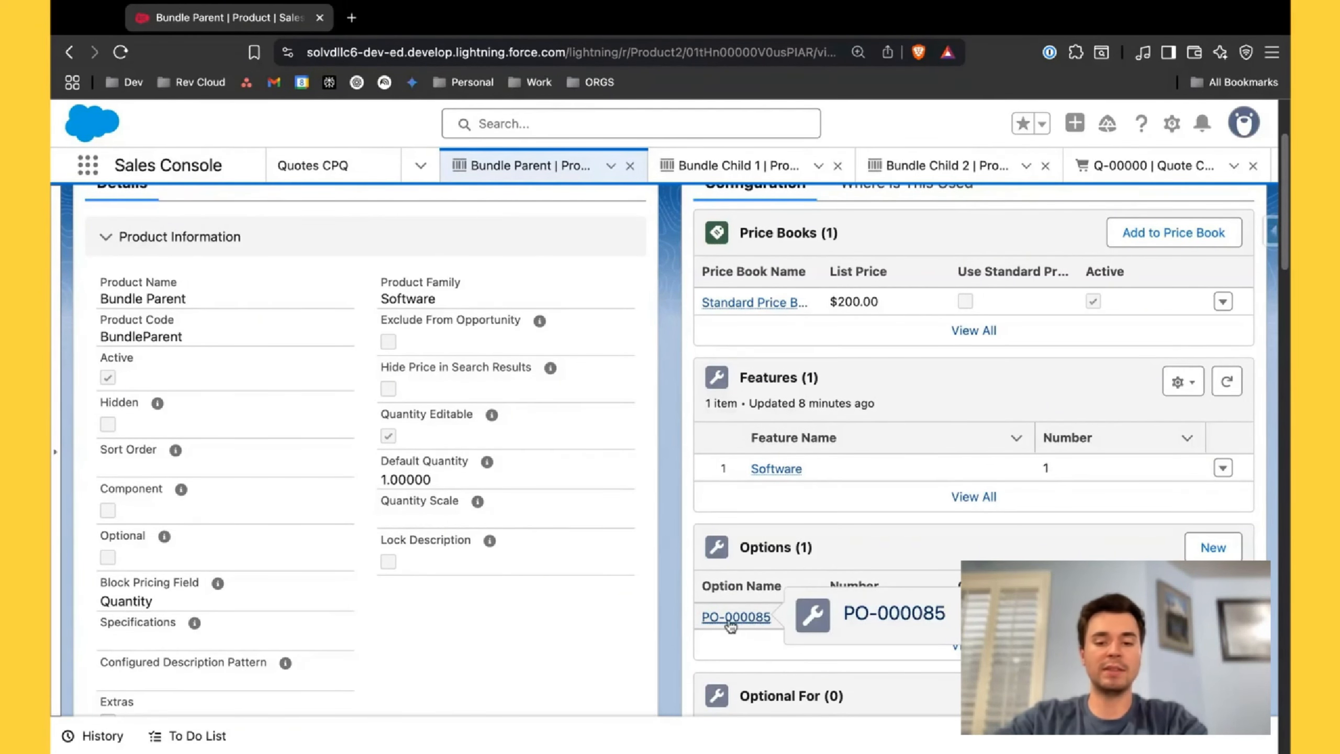
pyautogui.click(734, 618)
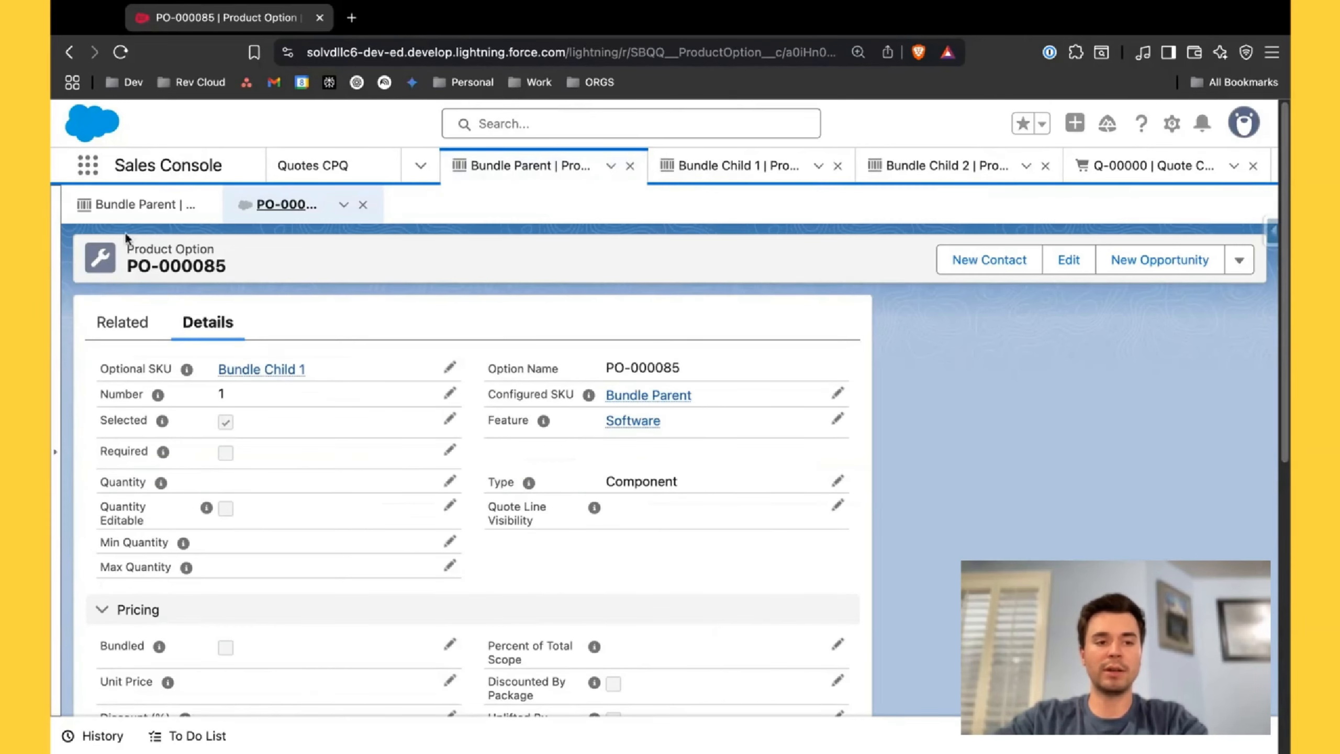
# - Examine the Optional SKU, Configured SKU and Feature fields of product option PO-000085
pyautogui.tripleClick(128, 249)
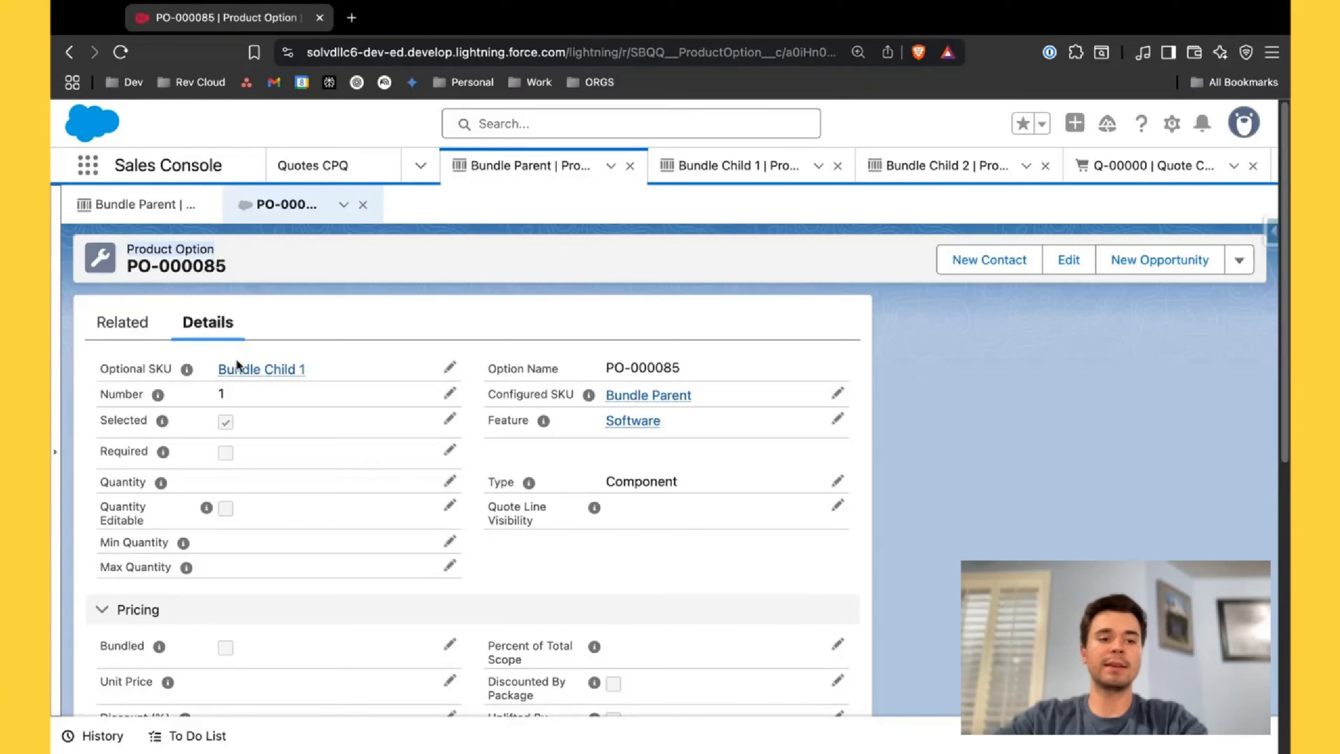
pyautogui.moveTo(240, 373)
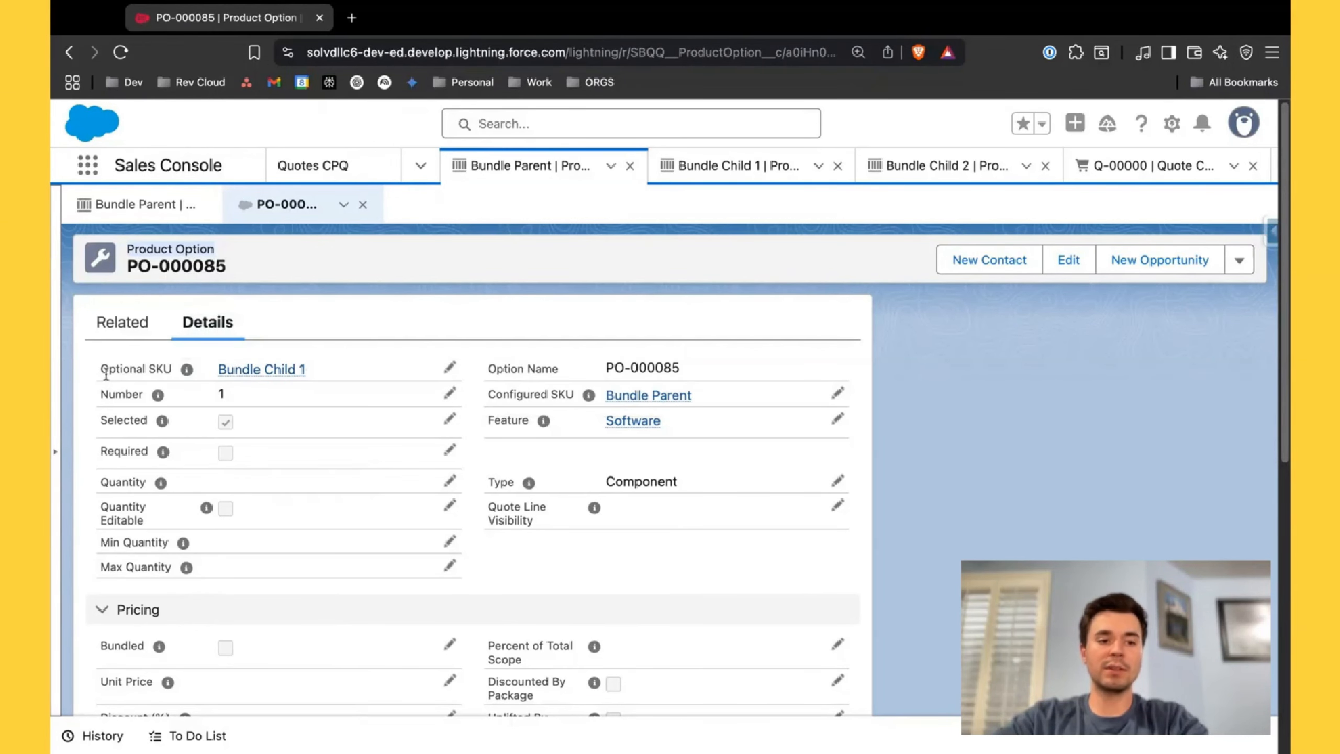
pyautogui.doubleClick(104, 370)
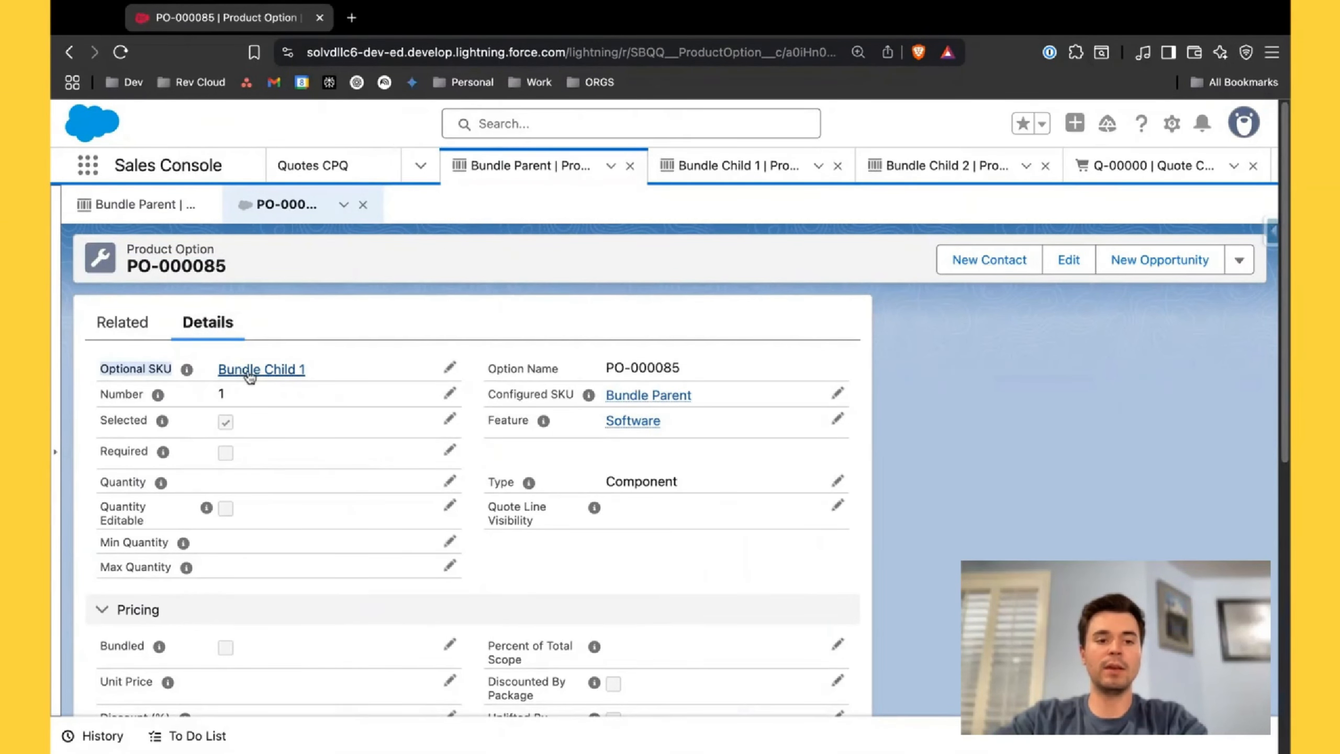
pyautogui.moveTo(254, 372)
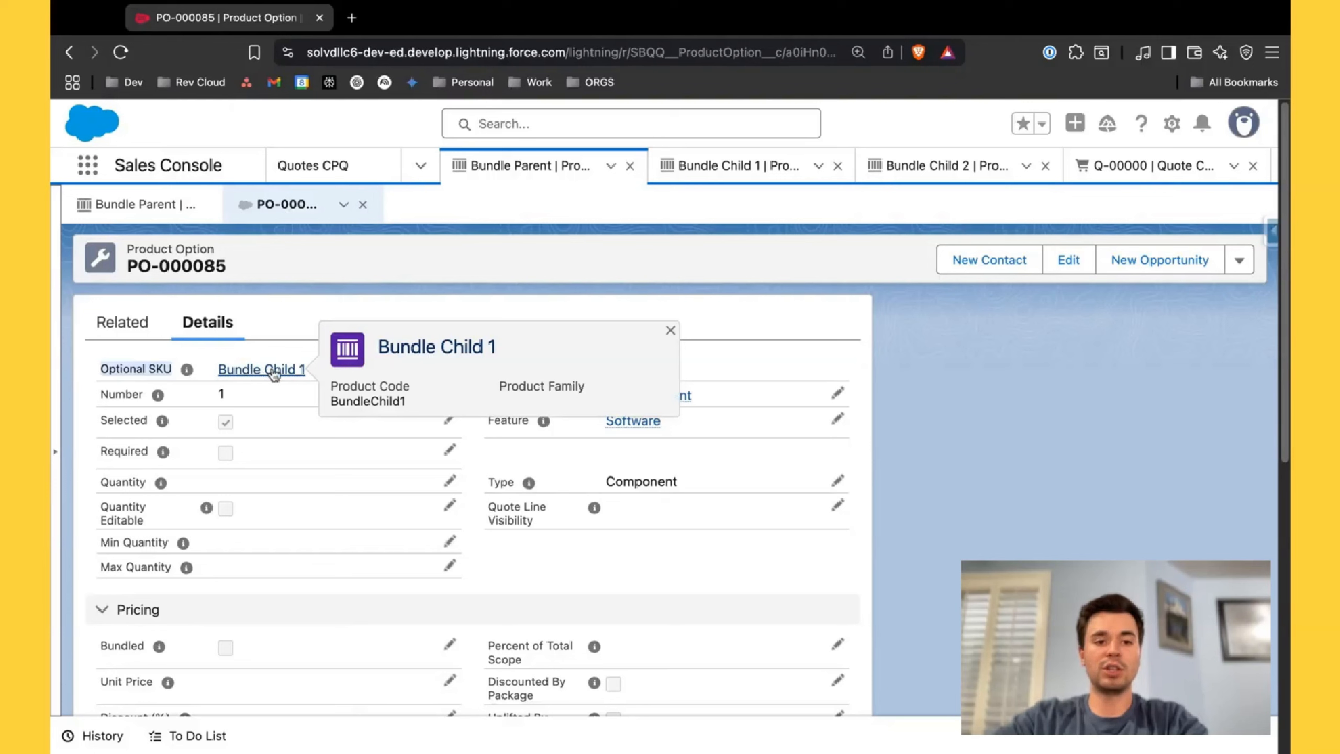
pyautogui.click(303, 336)
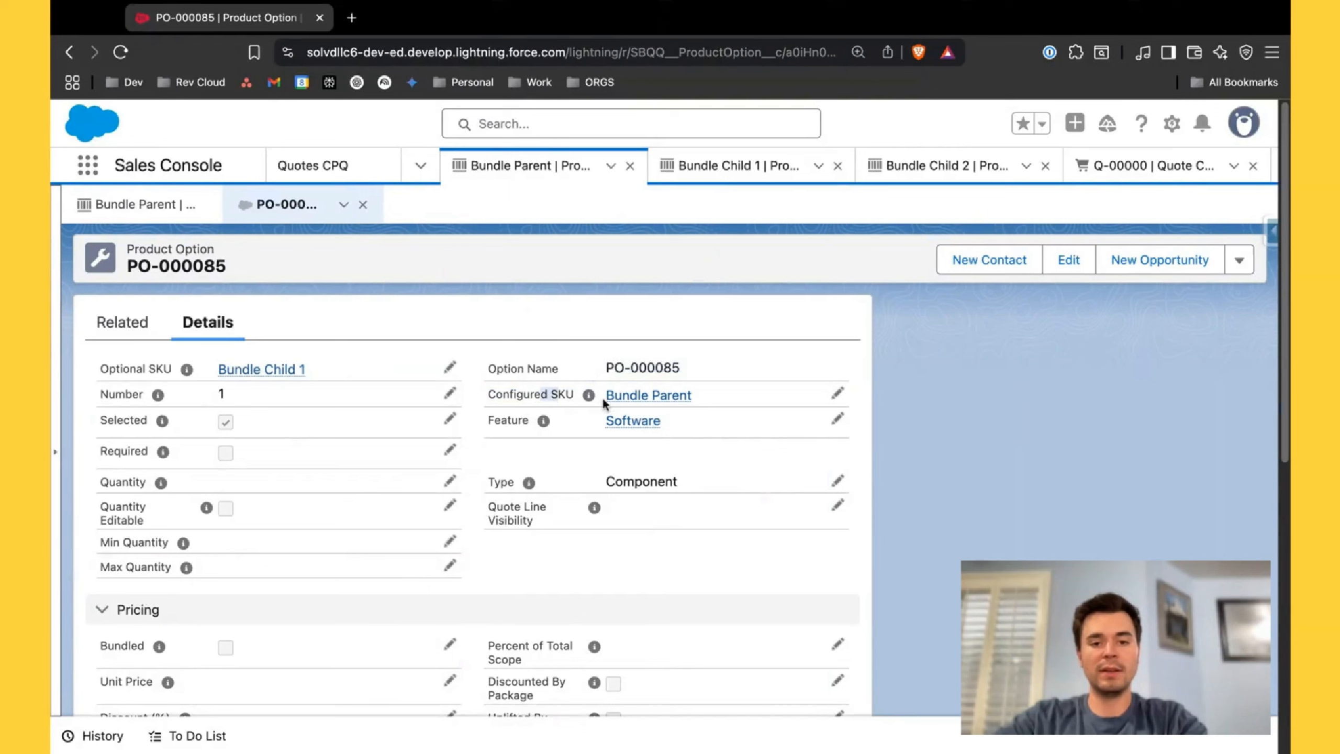
pyautogui.moveTo(636, 400)
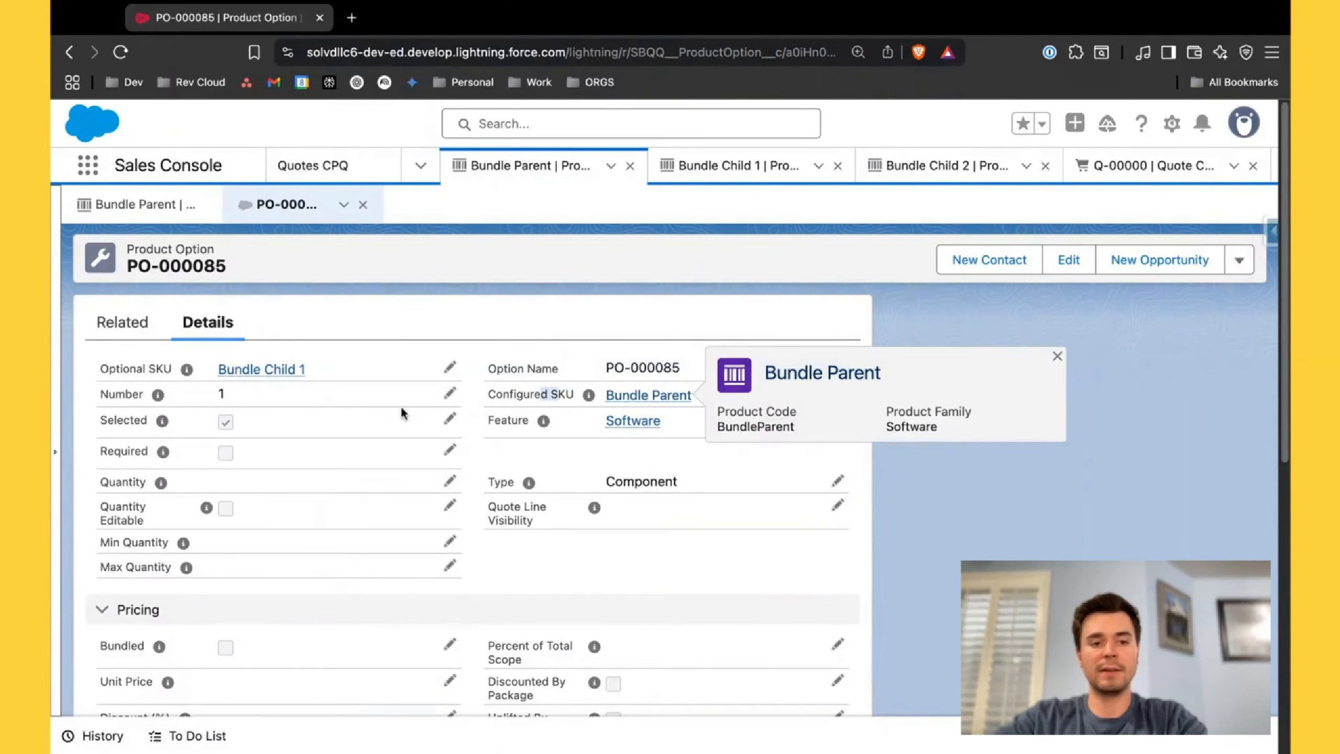
pyautogui.moveTo(206, 376)
pyautogui.moveTo(310, 372)
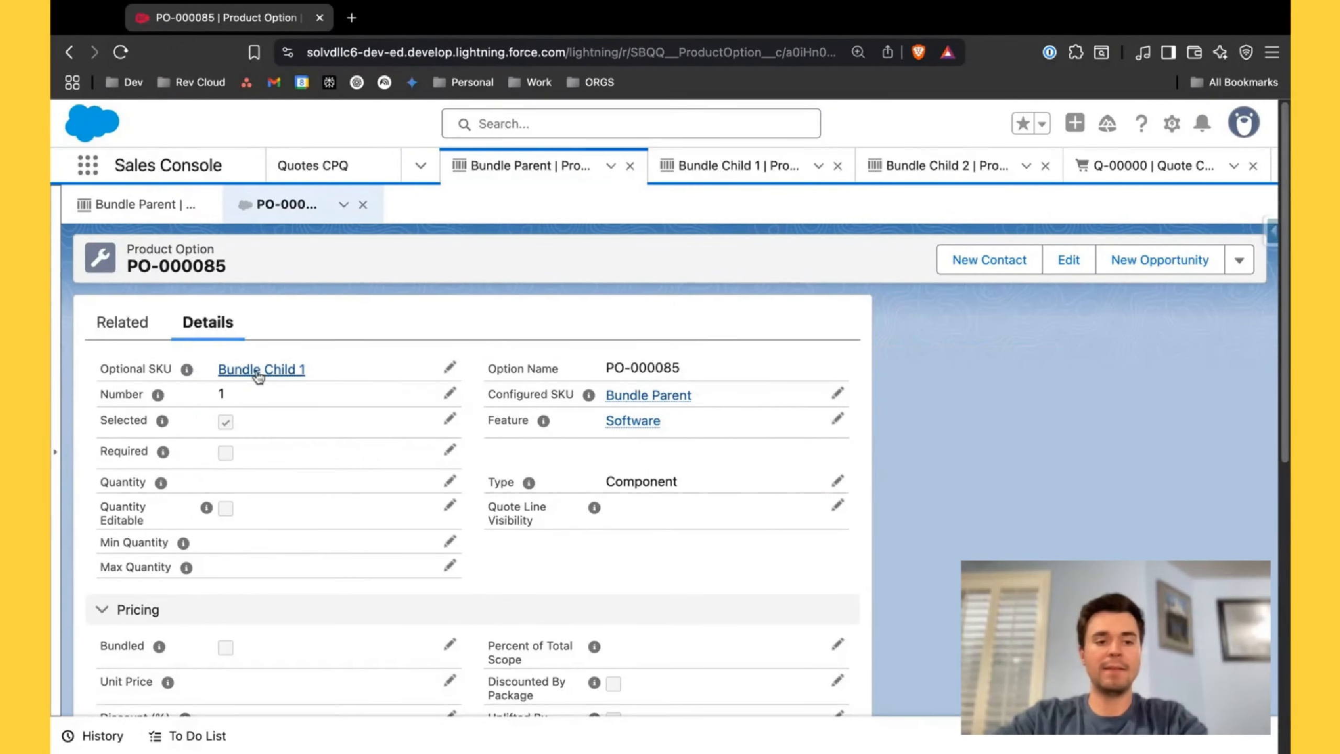
pyautogui.moveTo(252, 377)
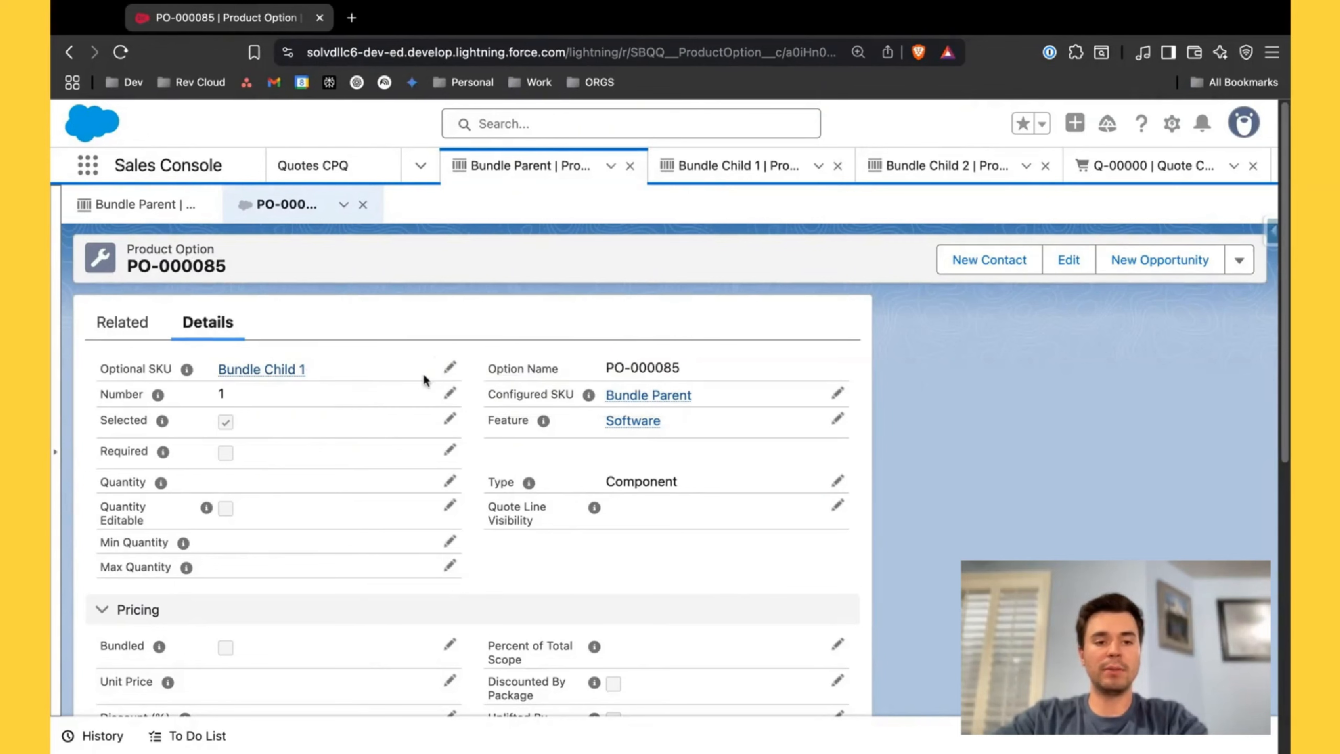
pyautogui.moveTo(544, 424)
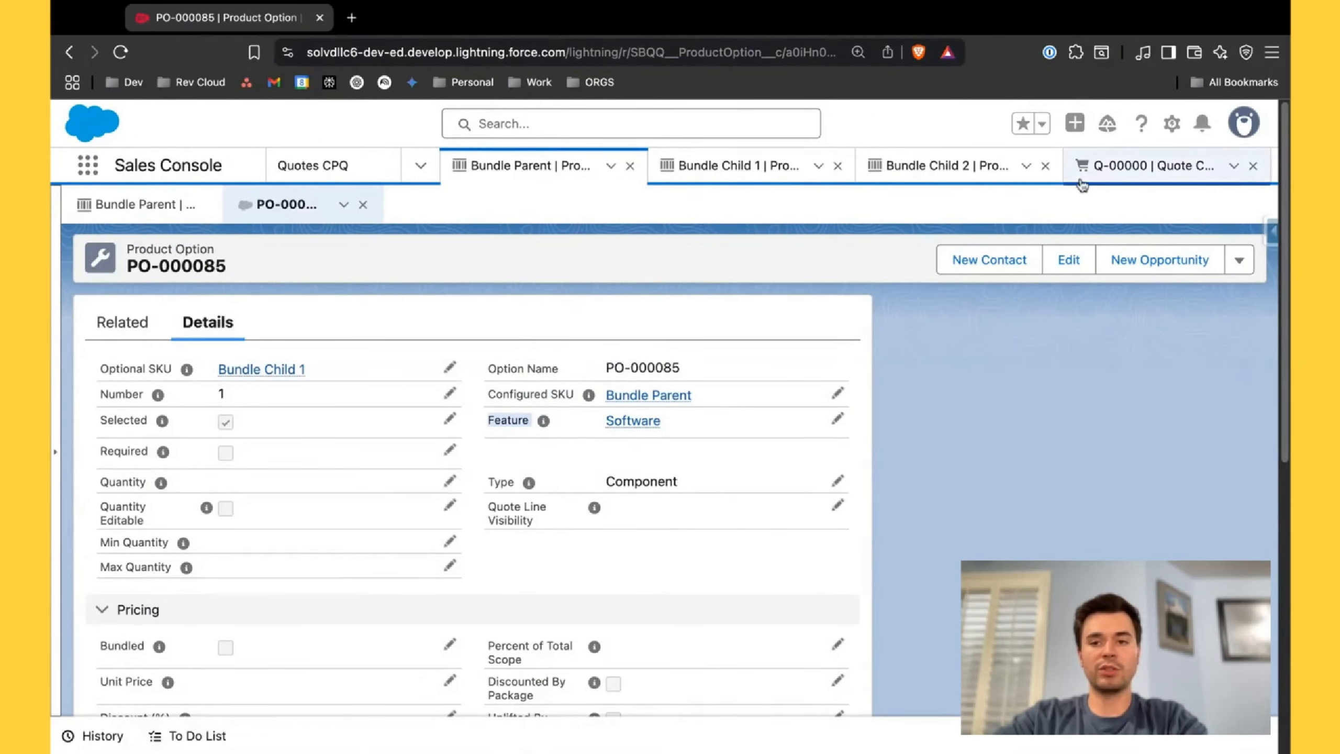
# - Open the line editor of quote Q-00000 and select the Bundle Parent product for the quote
pyautogui.click(1086, 180)
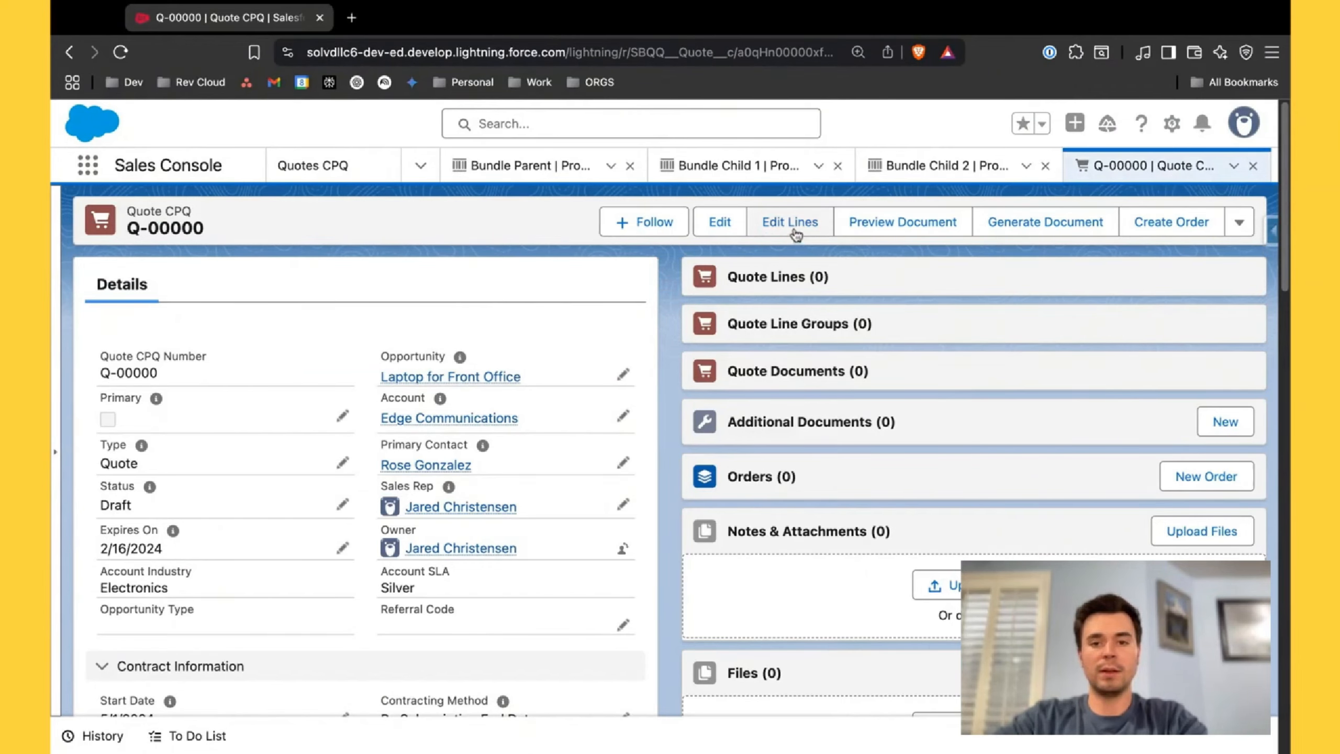
pyautogui.click(794, 226)
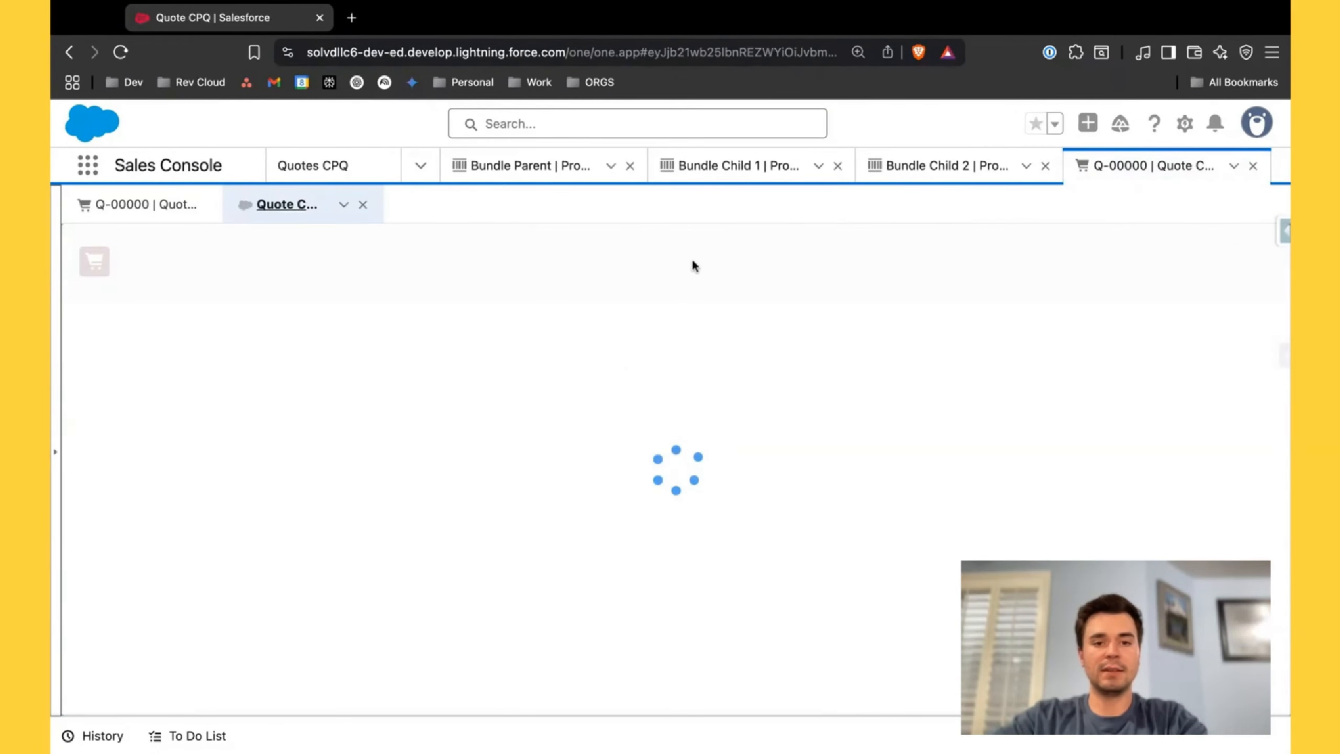
pyautogui.click(570, 268)
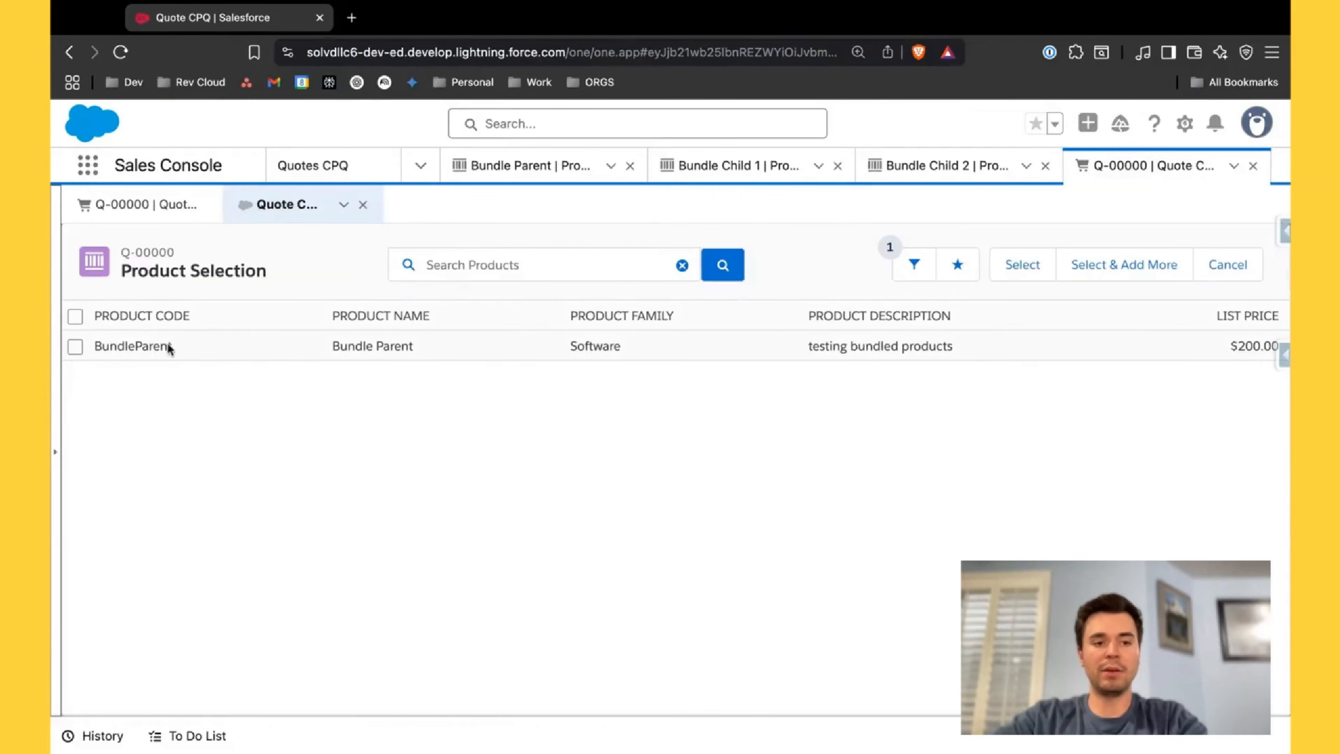
pyautogui.click(77, 348)
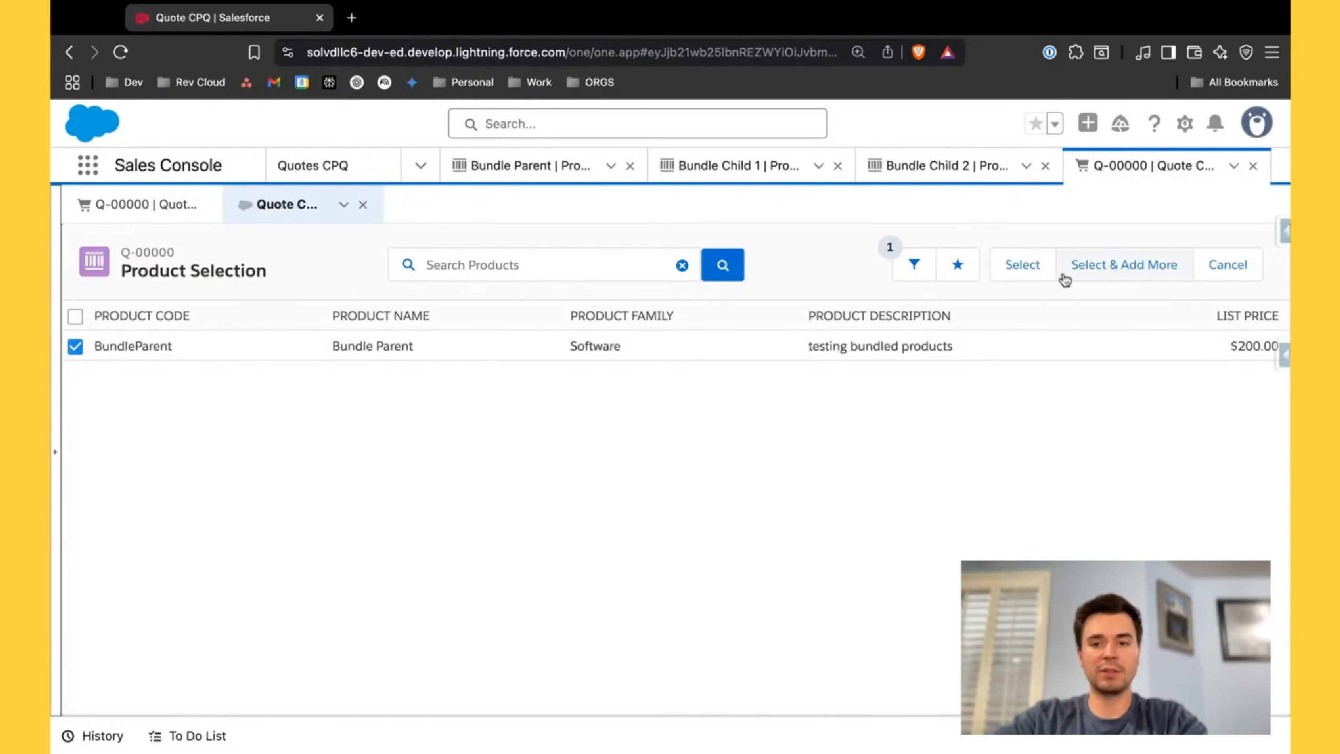
pyautogui.click(1021, 270)
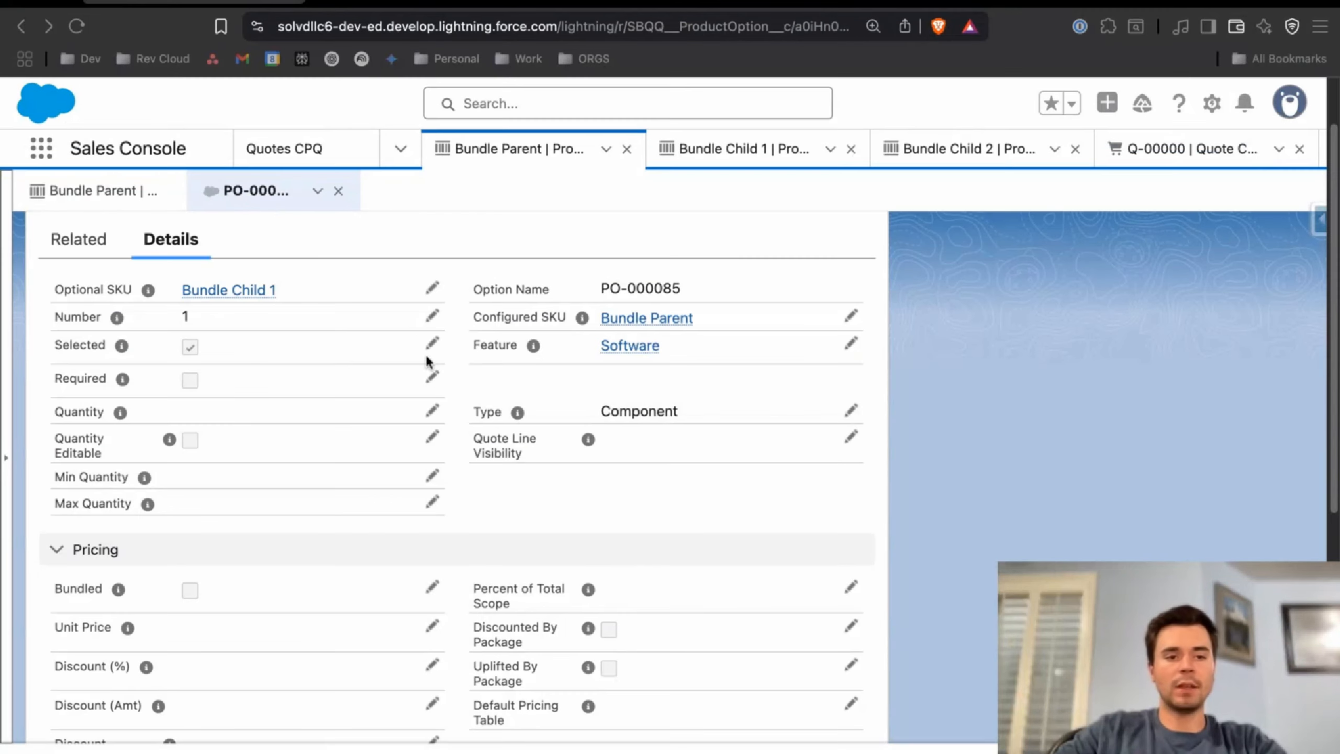
# - Reopen product option PO-000085 from the Bundle Parent product and review its SKU, feature and pricing fields
pyautogui.click(129, 192)
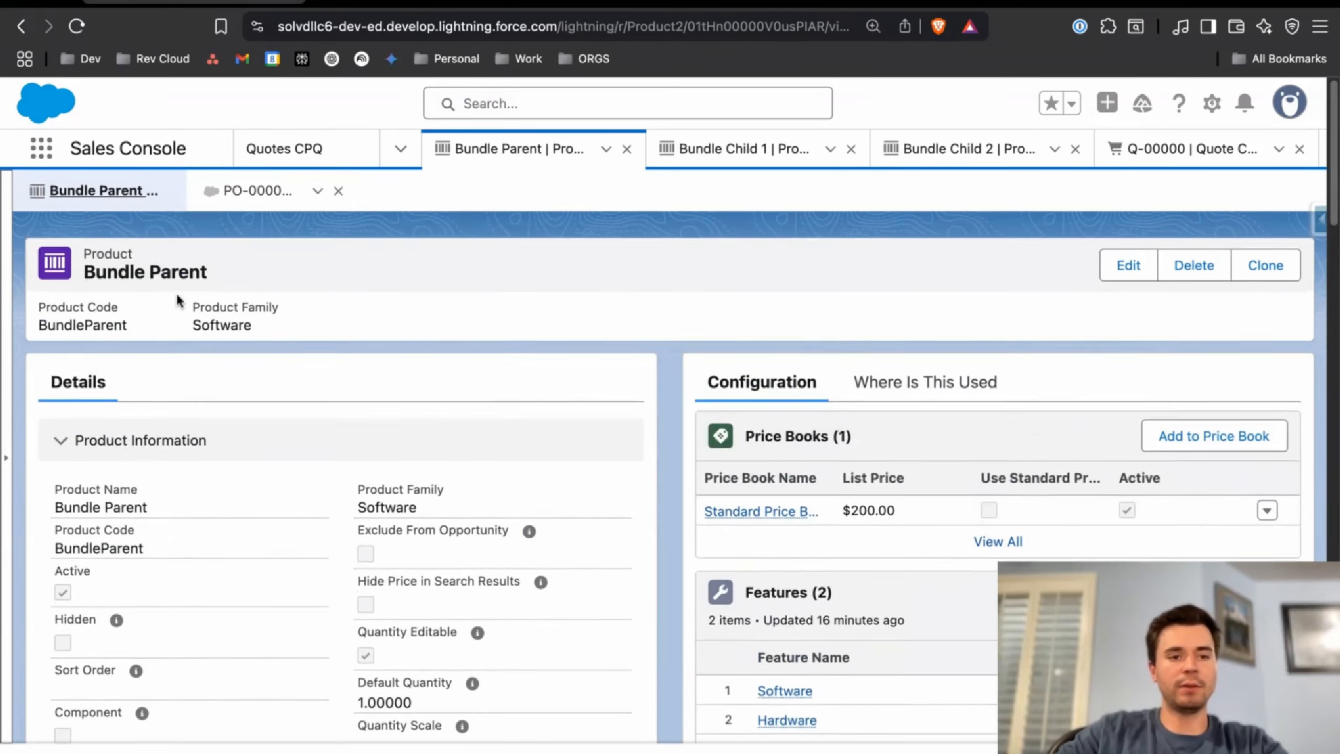
pyautogui.scroll(-7, 742, 473)
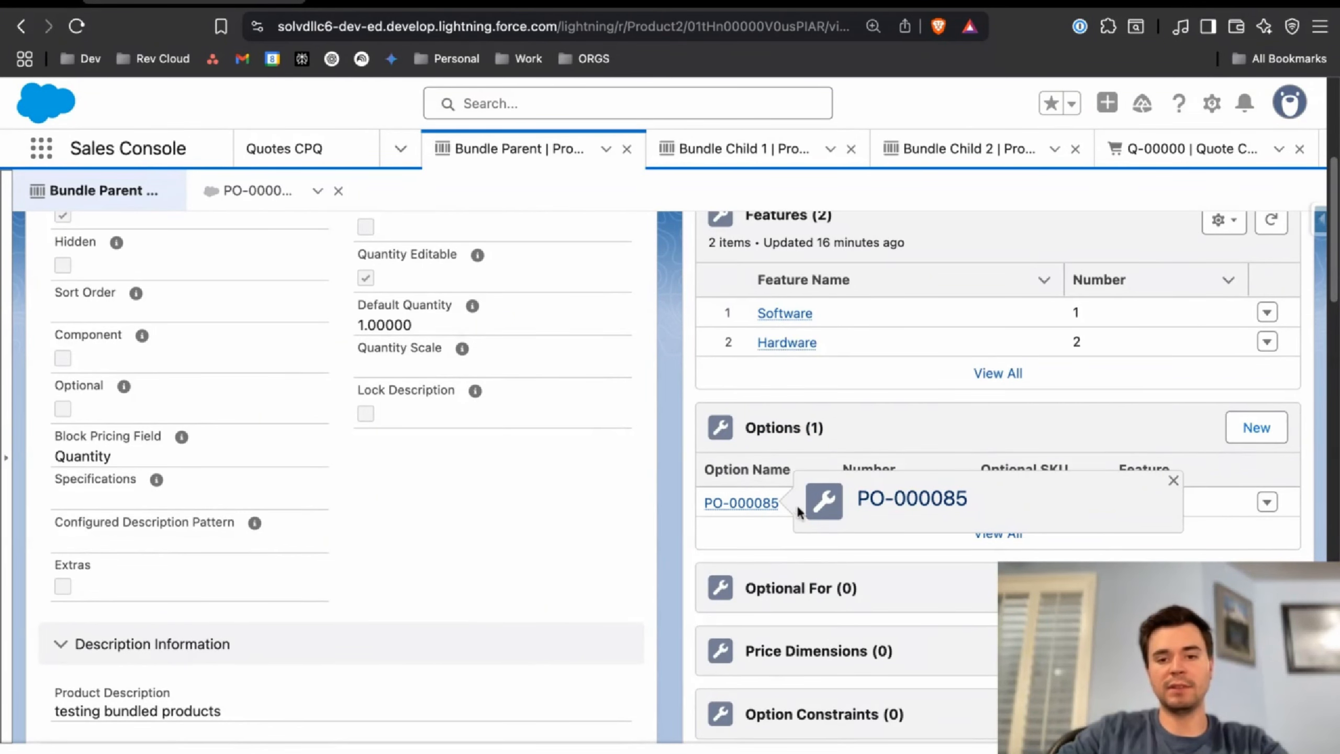
pyautogui.click(752, 504)
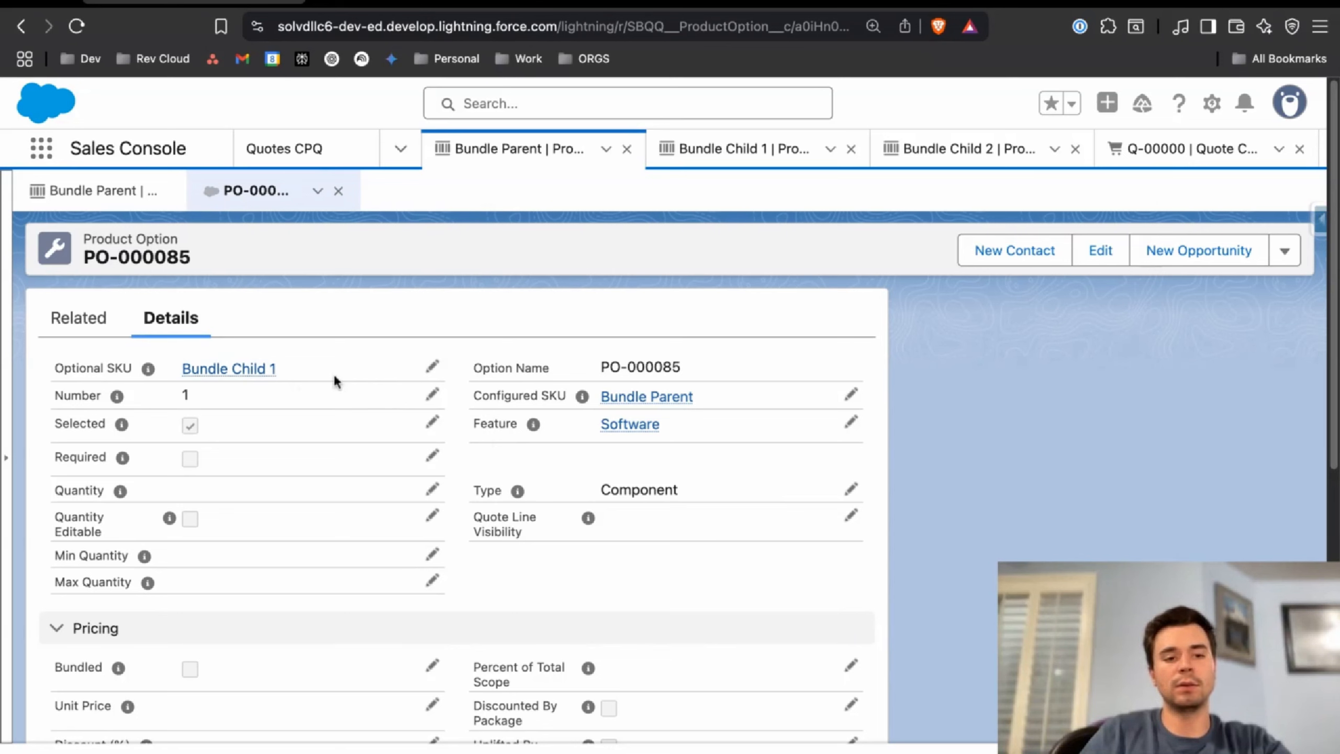
pyautogui.moveTo(264, 378)
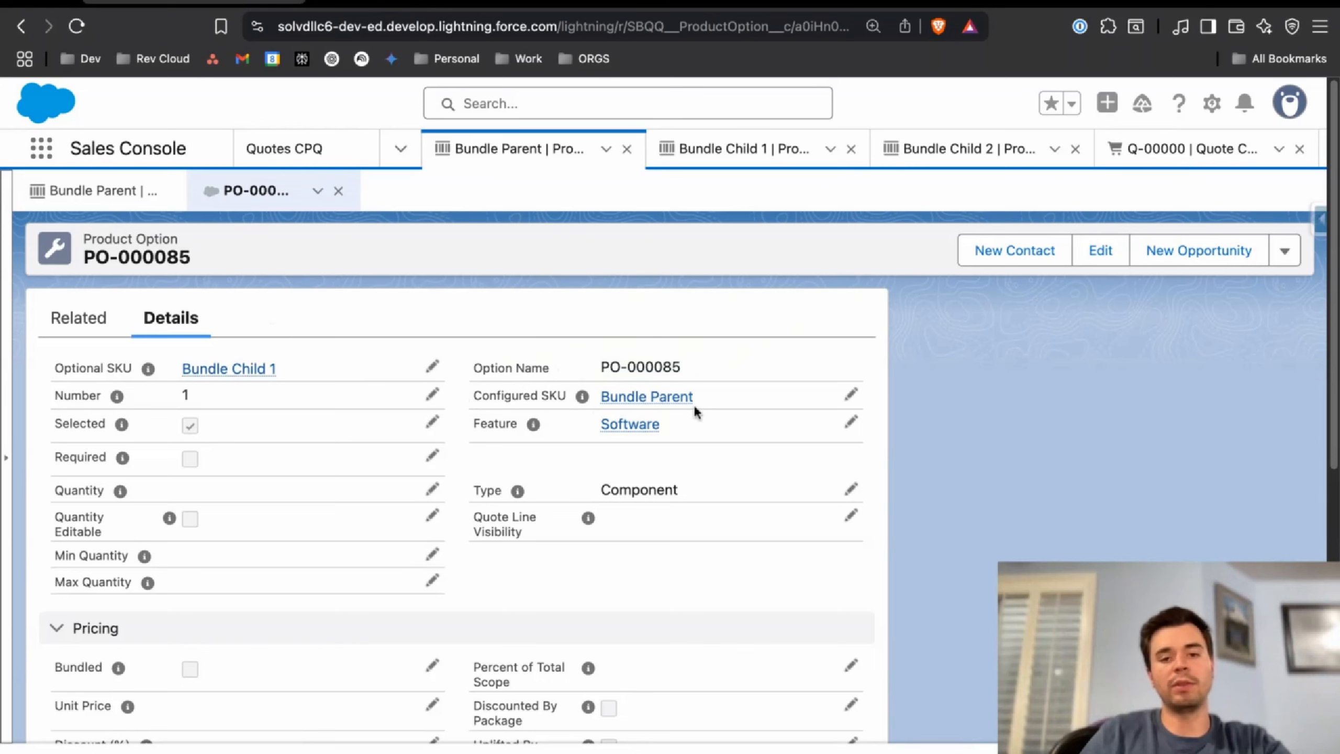
pyautogui.moveTo(627, 399)
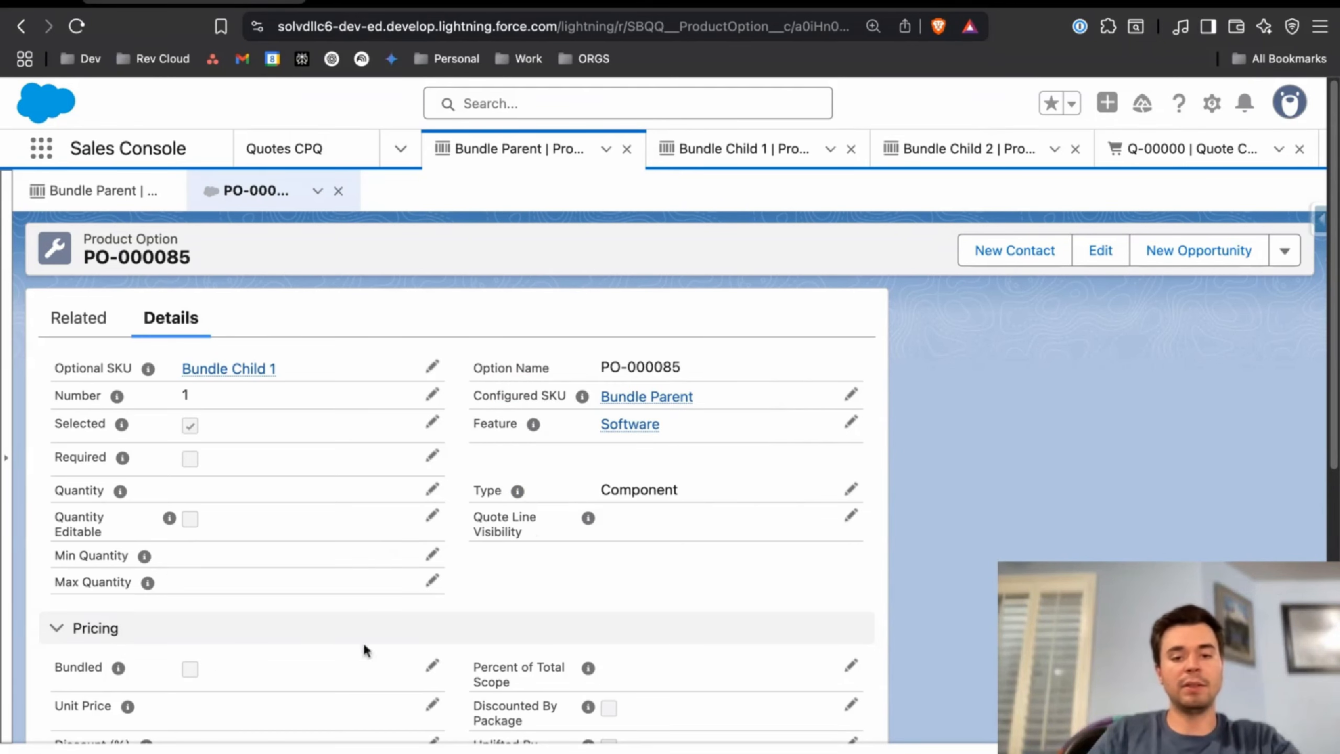
pyautogui.scroll(-2, 316, 514)
pyautogui.scroll(-2, 315, 513)
pyautogui.scroll(5, 315, 513)
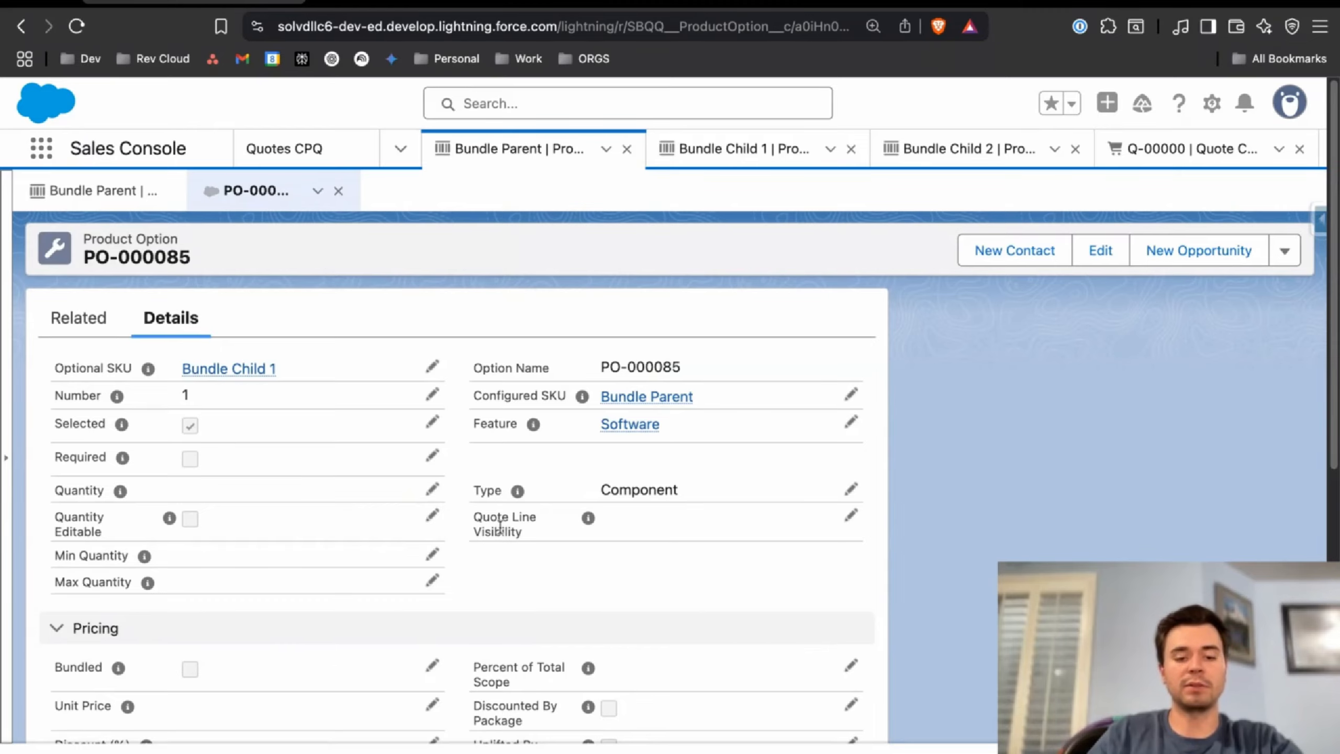
# - Mark the Bundle Child 1 product option as Required and save the record
pyautogui.press('e')
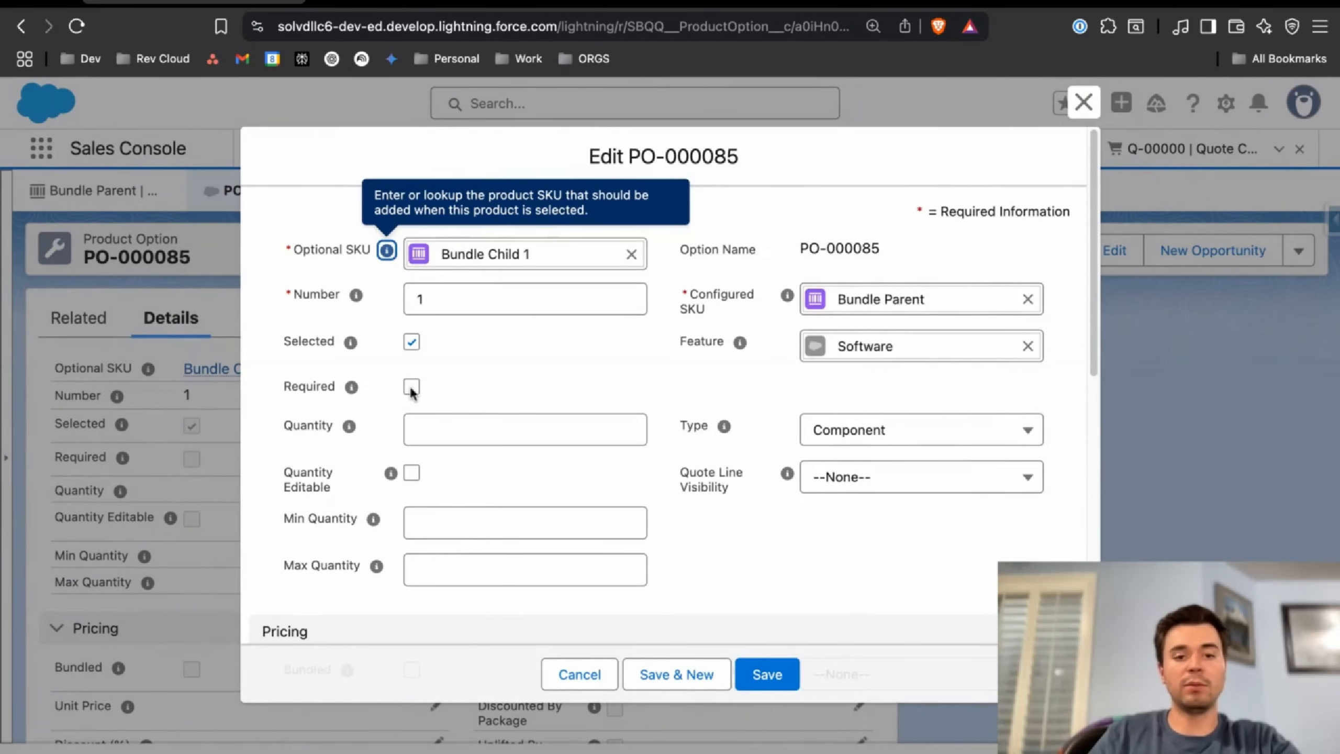
pyautogui.click(411, 388)
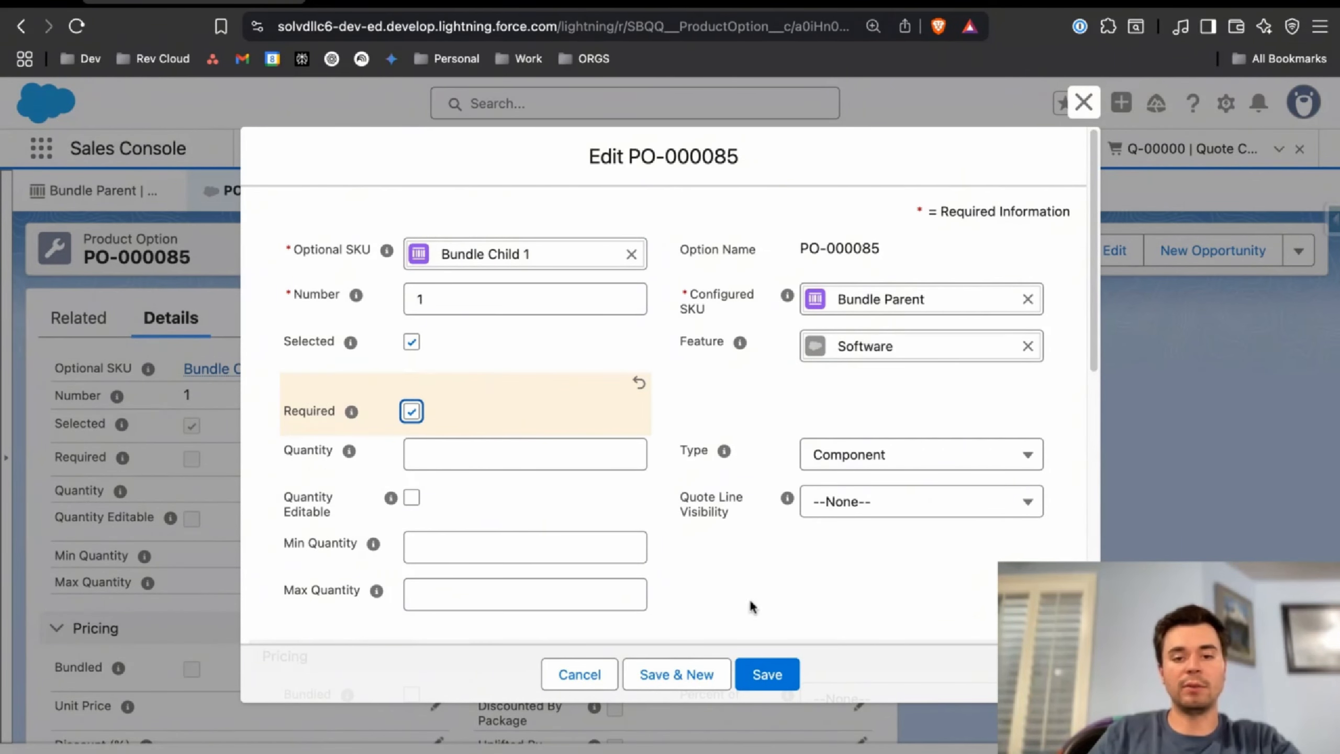
pyautogui.click(767, 676)
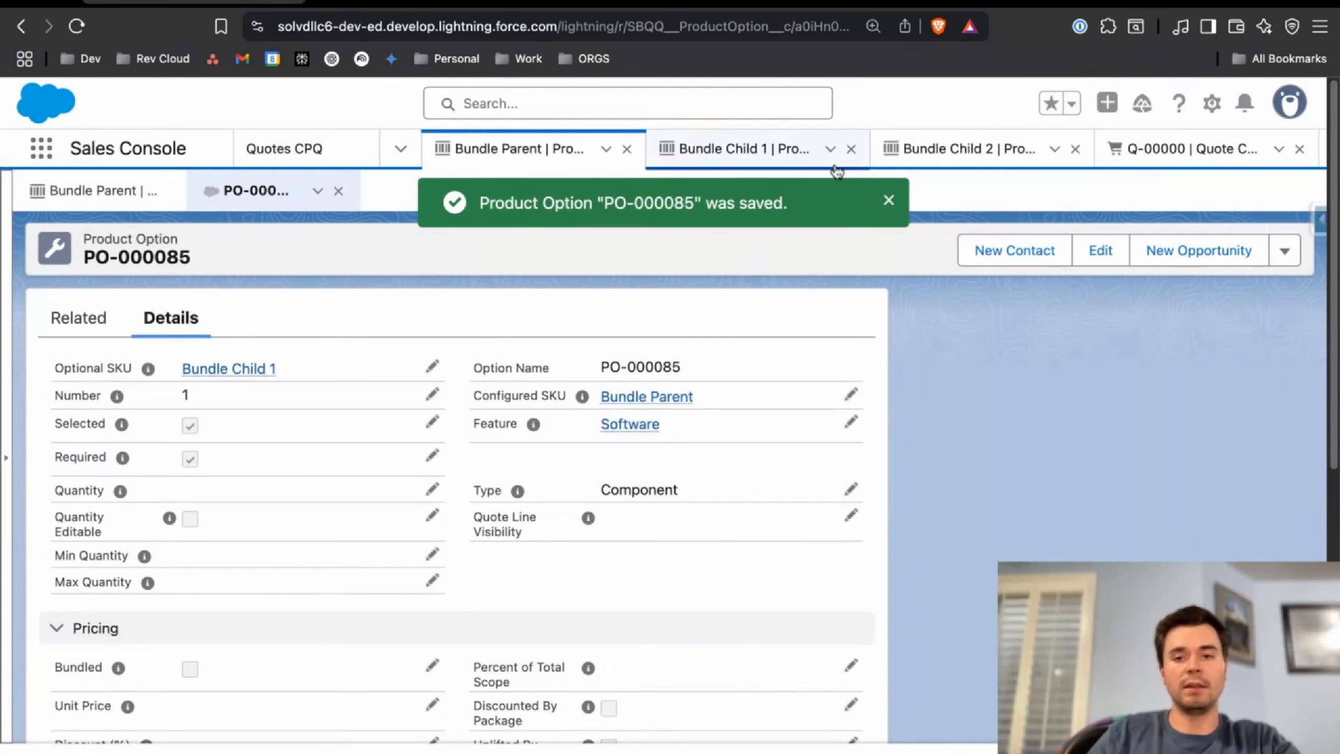
pyautogui.click(892, 202)
# - Discard the unsaved line edits on quote Q-00000, and select Bundle Parent again in its line editor to configure the bundle
pyautogui.click(1130, 149)
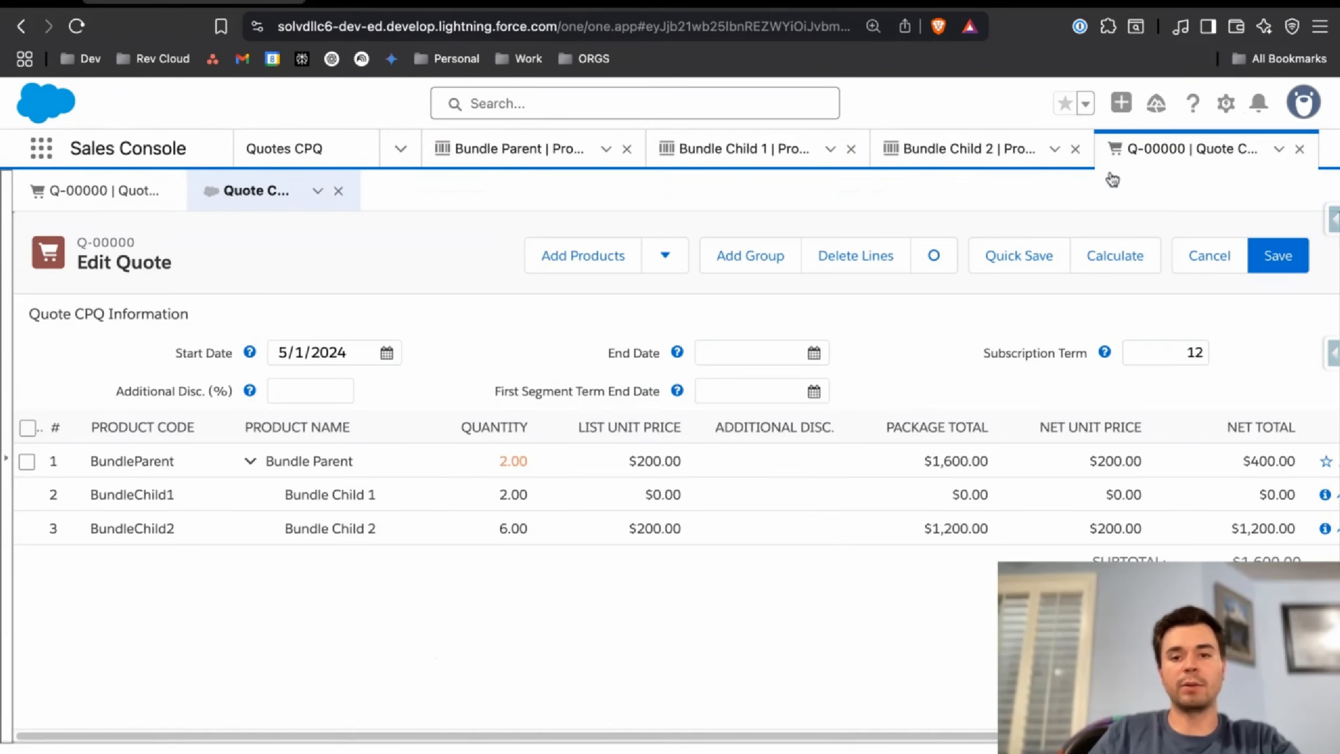
pyautogui.click(1205, 255)
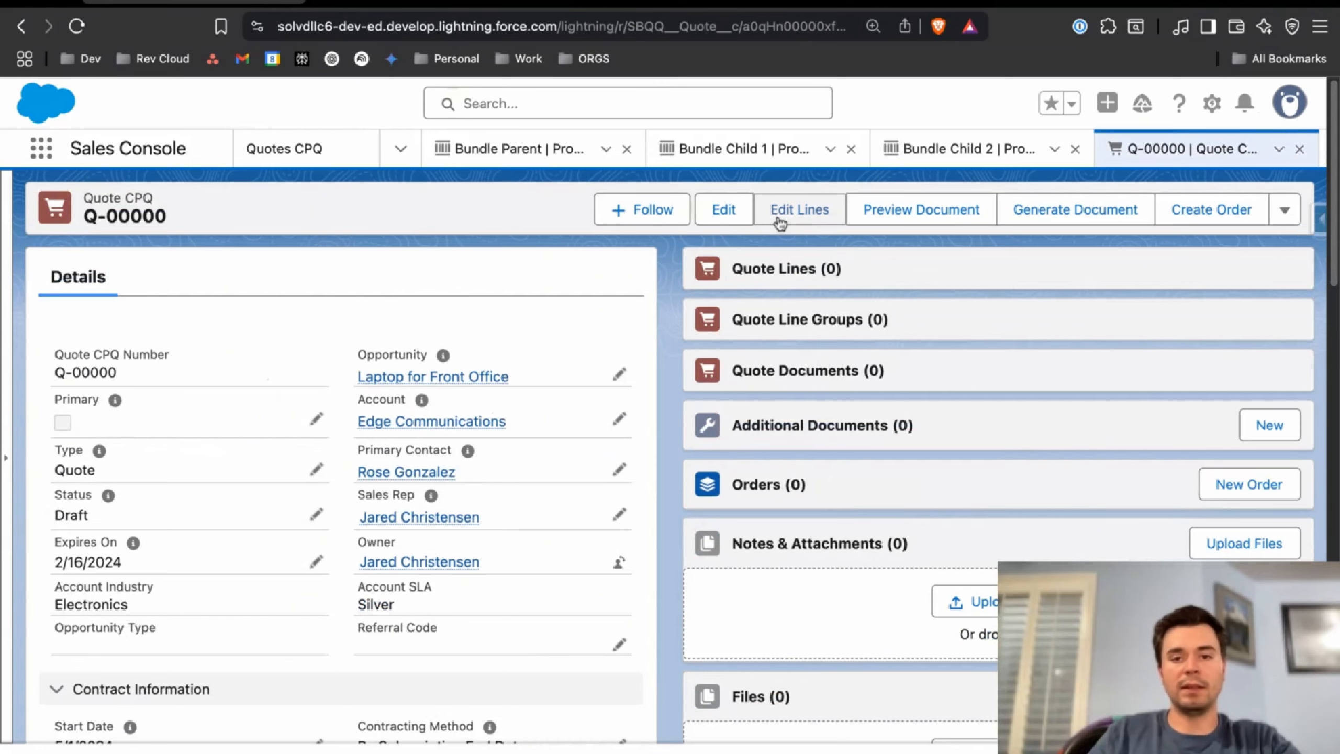
pyautogui.click(774, 211)
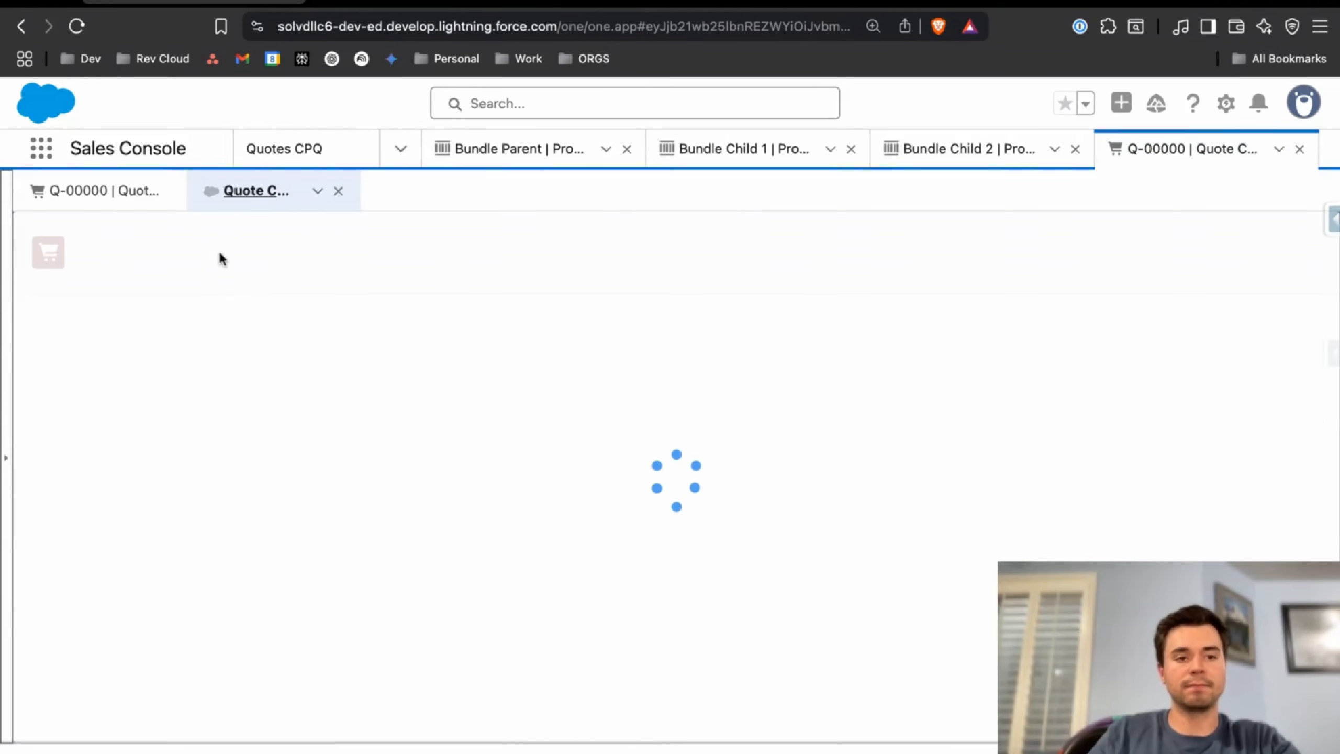
pyautogui.click(561, 273)
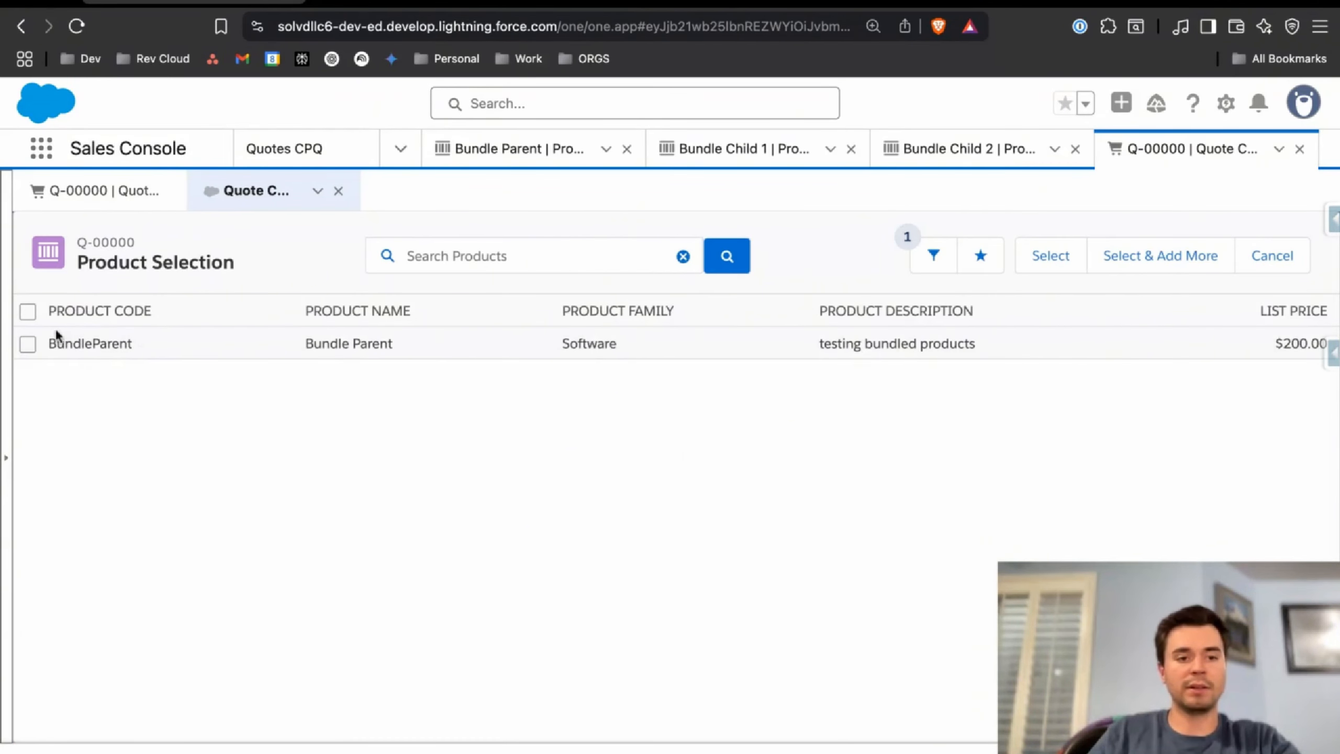
pyautogui.click(28, 343)
pyautogui.click(1051, 255)
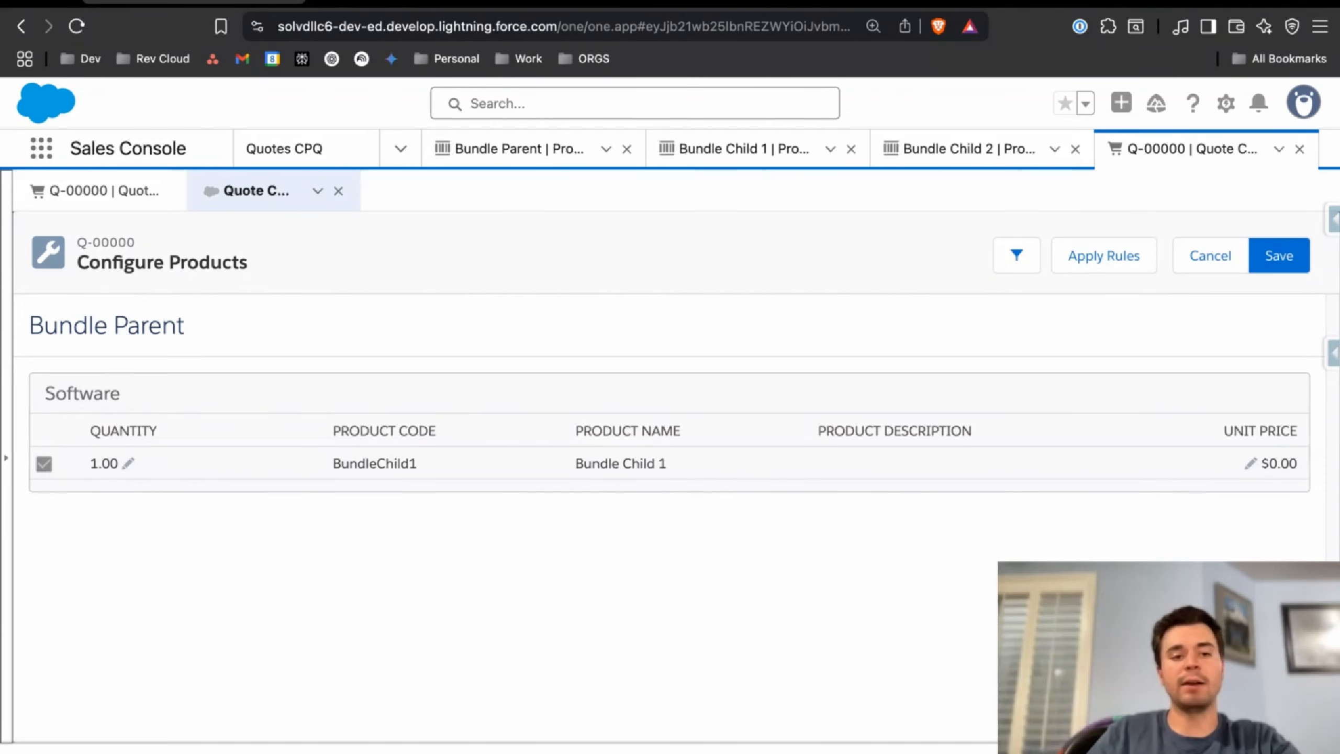
# - Review the Bundle Child 2 product record and the Features and Options lists on the Bundle Parent product
pyautogui.click(491, 150)
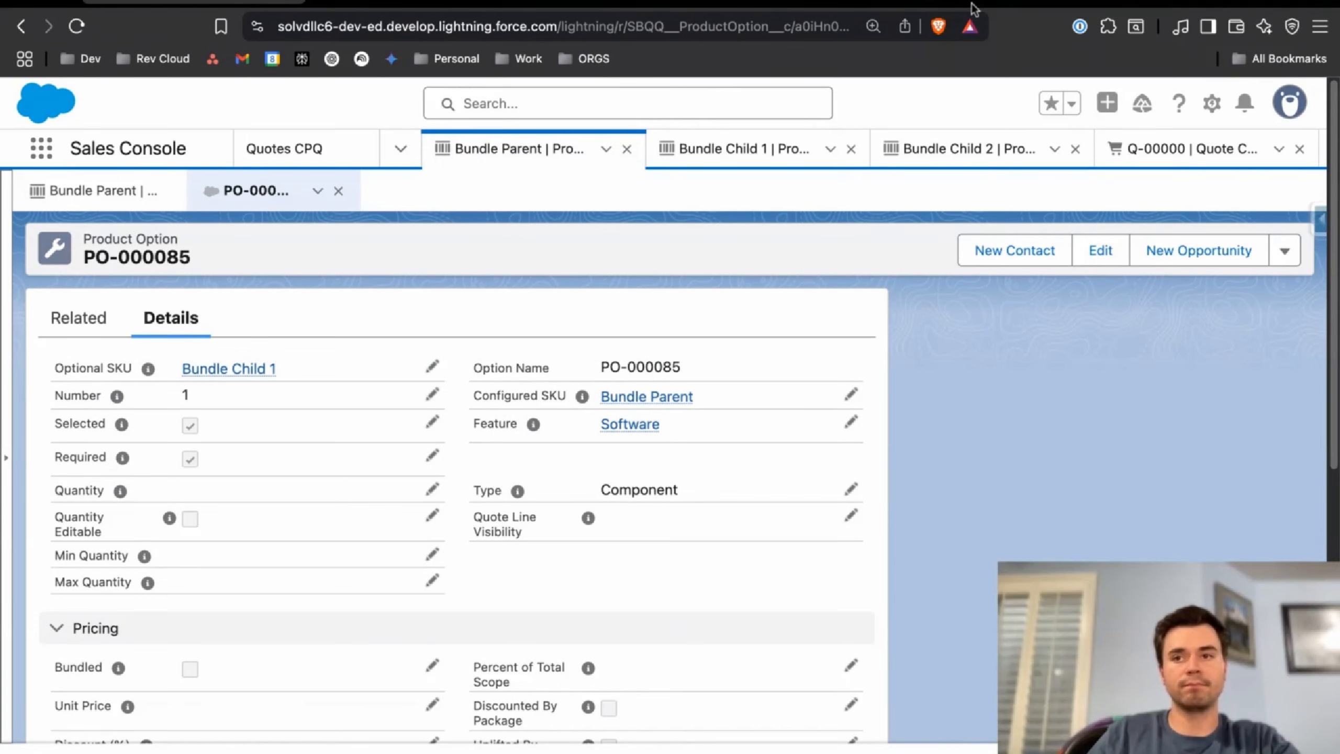
pyautogui.click(959, 149)
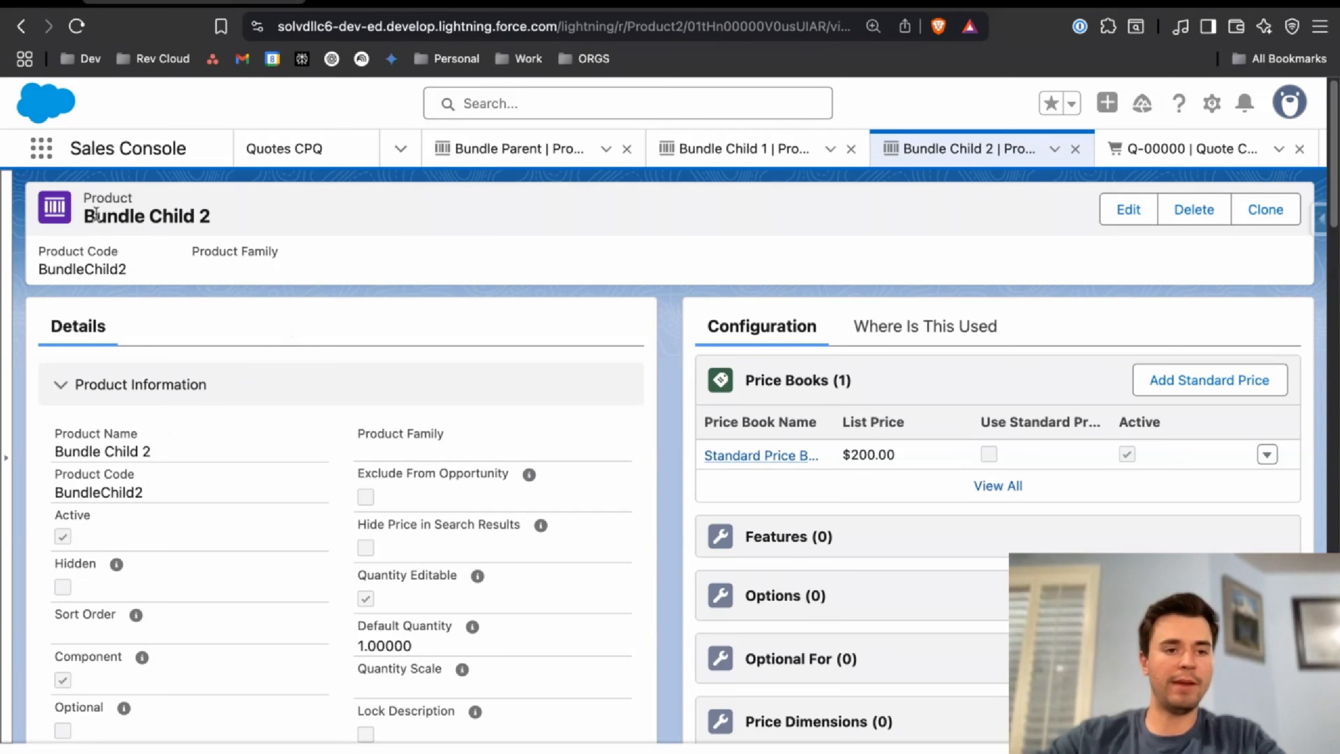
pyautogui.moveTo(85, 216); pyautogui.dragTo(227, 229)
pyautogui.click(227, 229)
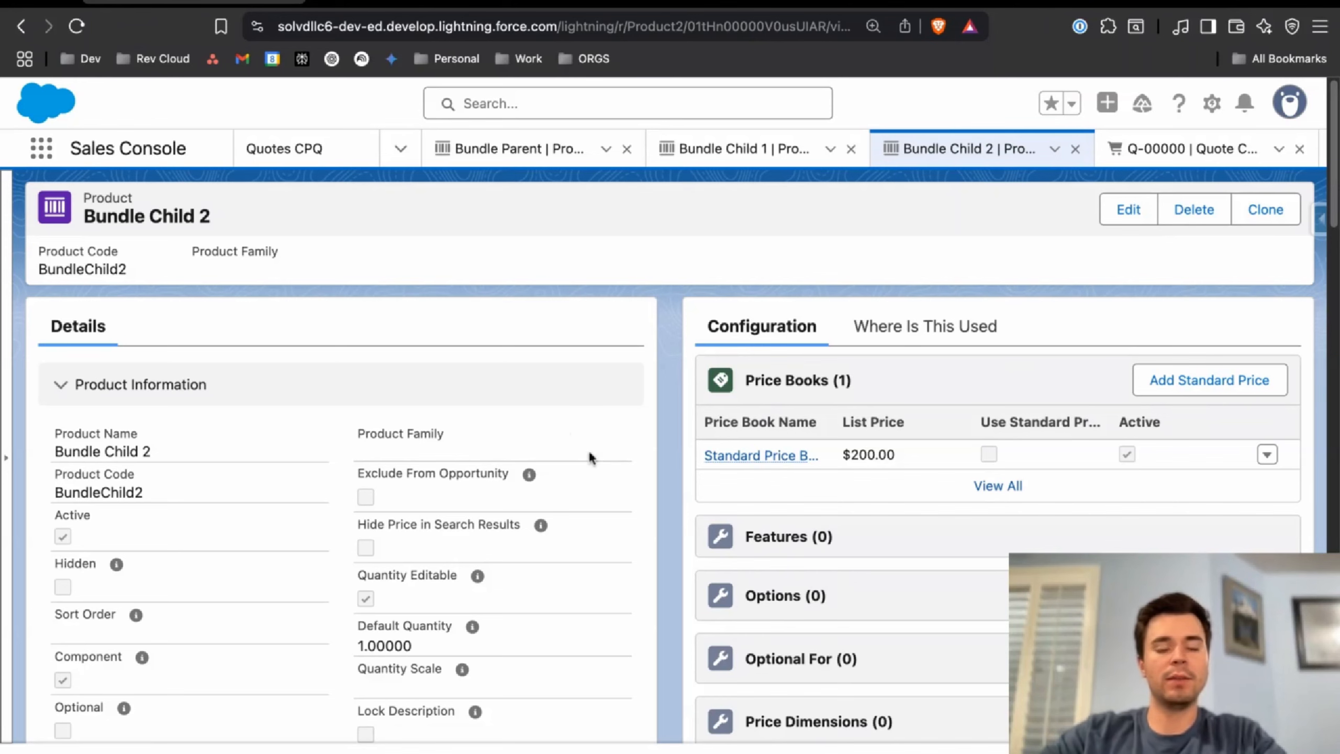
pyautogui.scroll(-3, 608, 480)
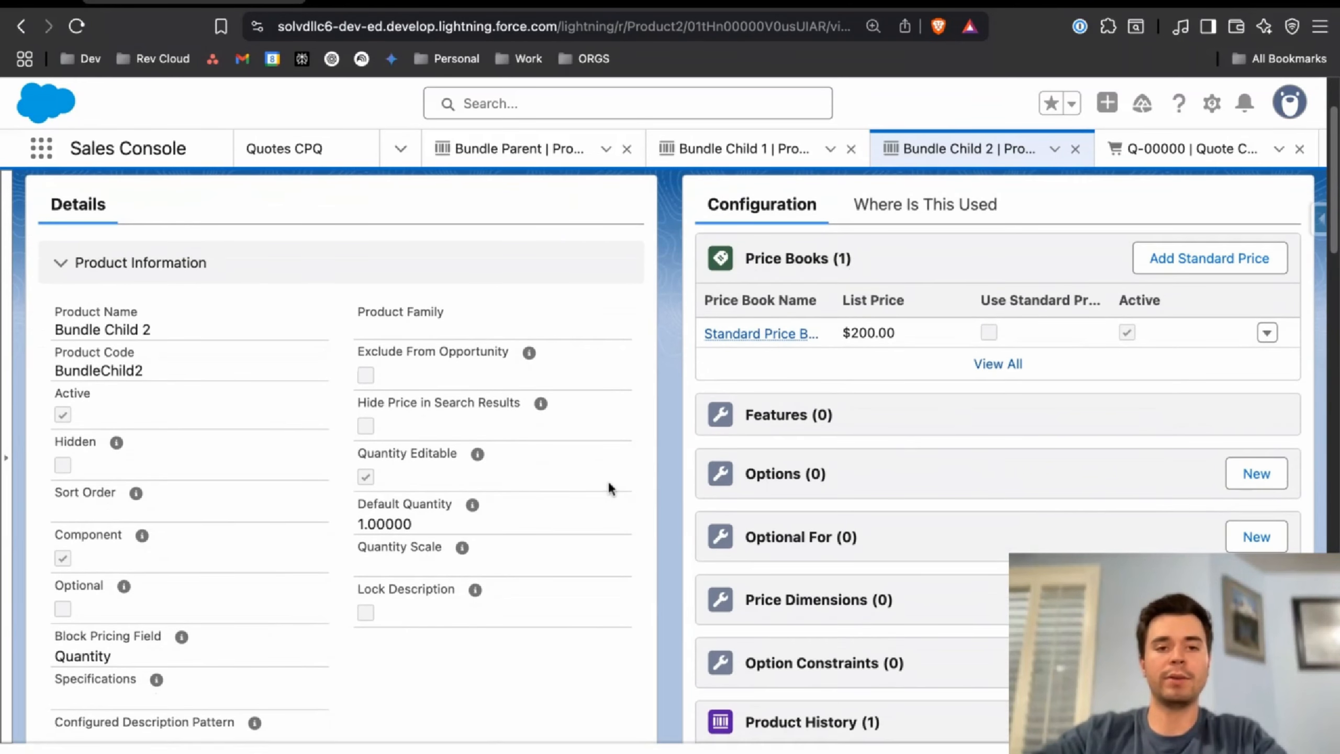
pyautogui.scroll(3, 607, 480)
pyautogui.click(517, 149)
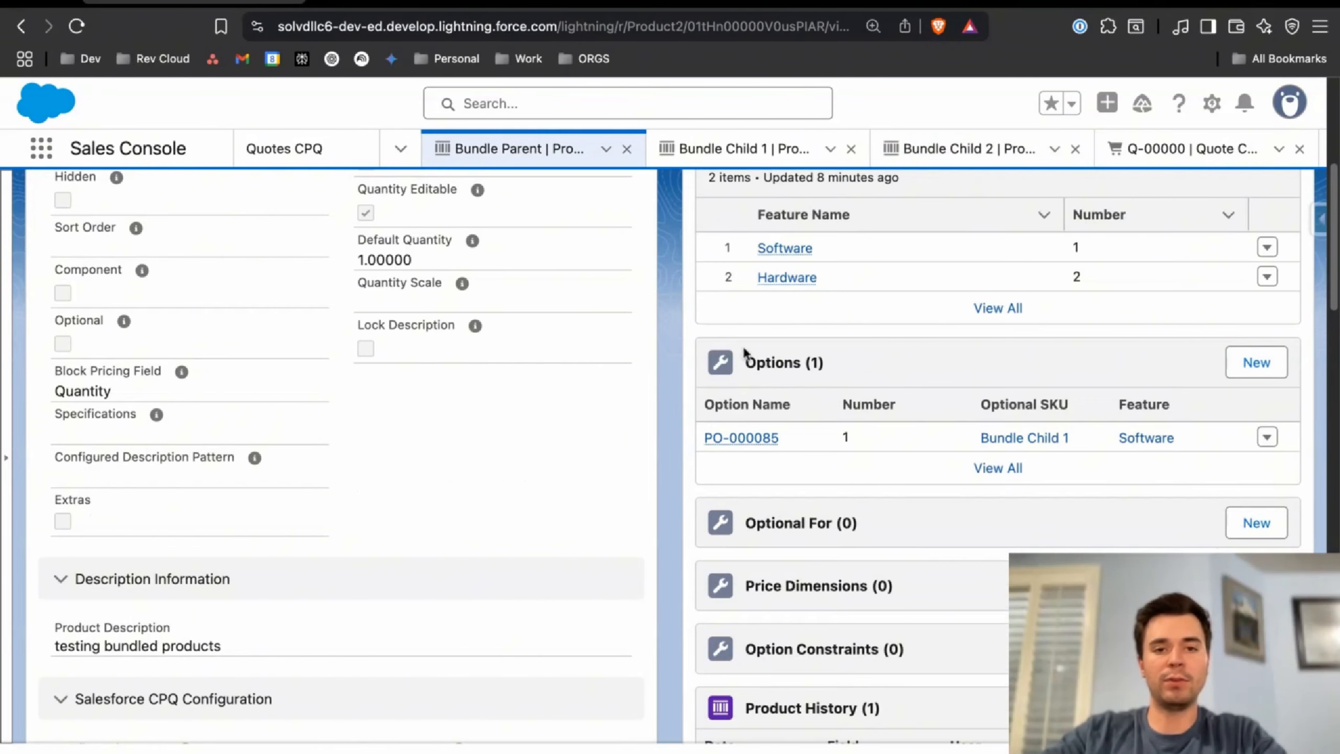
pyautogui.scroll(1, 878, 520)
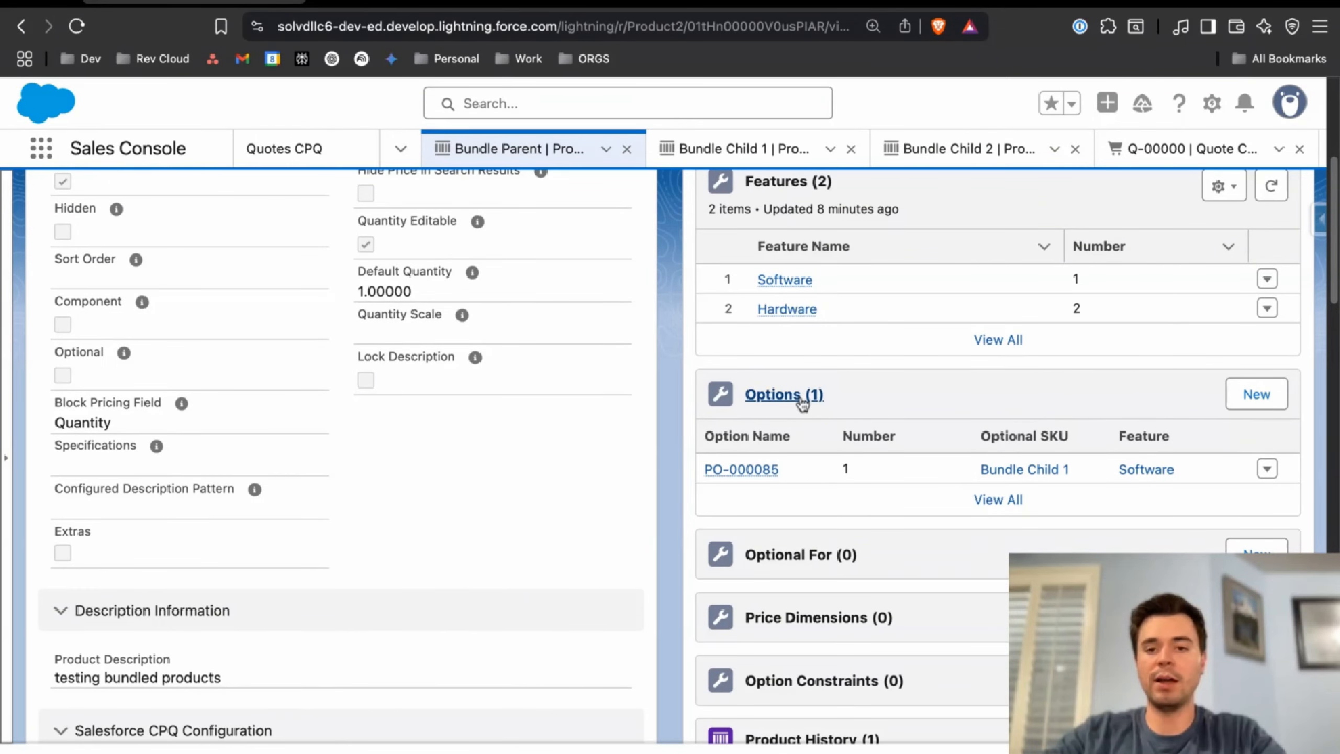
# - Start a new product option from Bundle Child 2's Optional For list, with Bundle Parent as the Configured SKU
pyautogui.click(991, 142)
pyautogui.scroll(-5, 884, 448)
pyautogui.scroll(1, 884, 448)
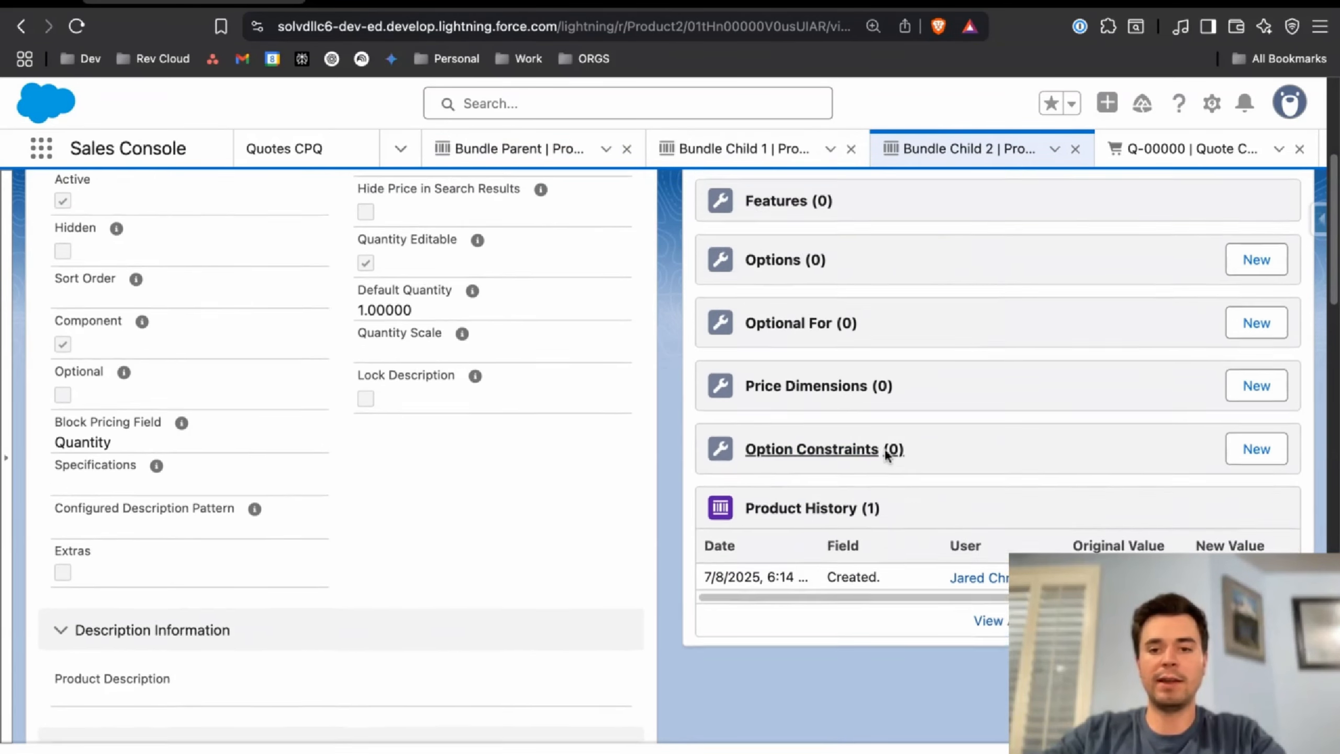
pyautogui.scroll(1, 885, 450)
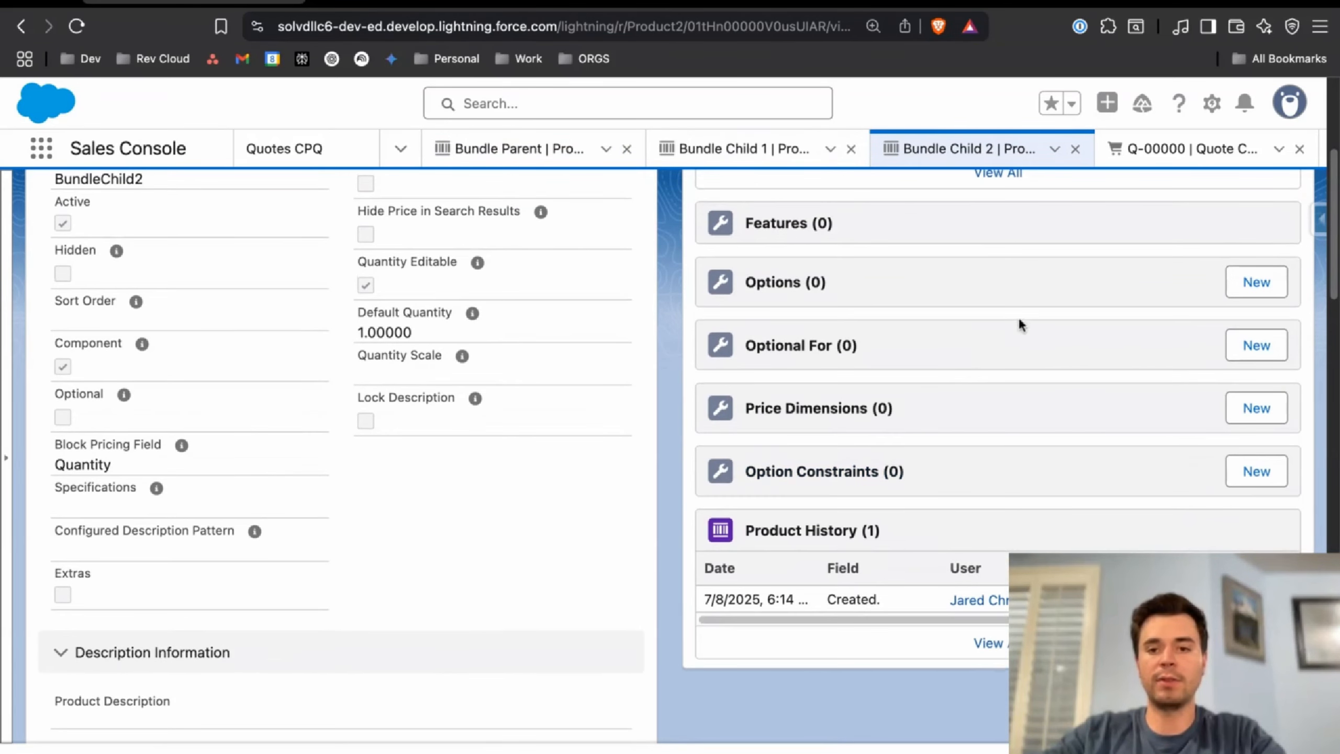
pyautogui.click(1259, 347)
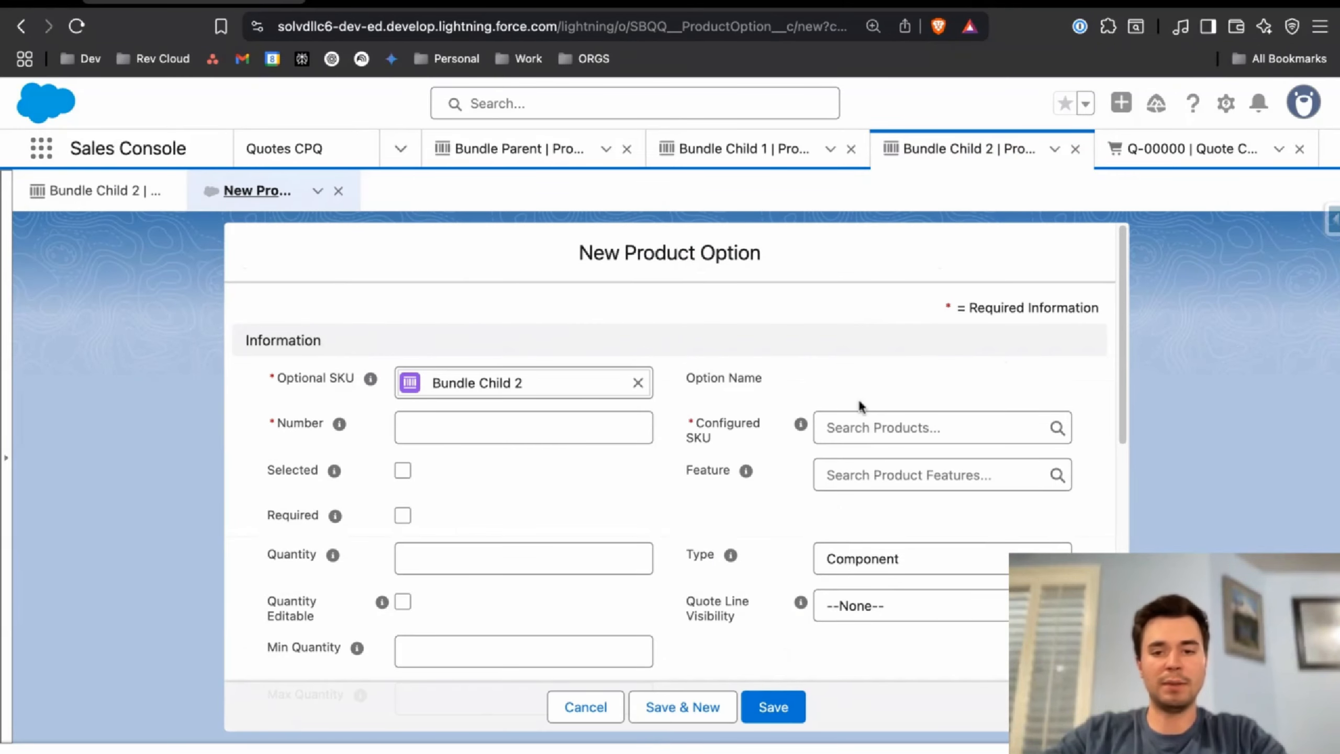
pyautogui.click(876, 429)
pyautogui.click(896, 536)
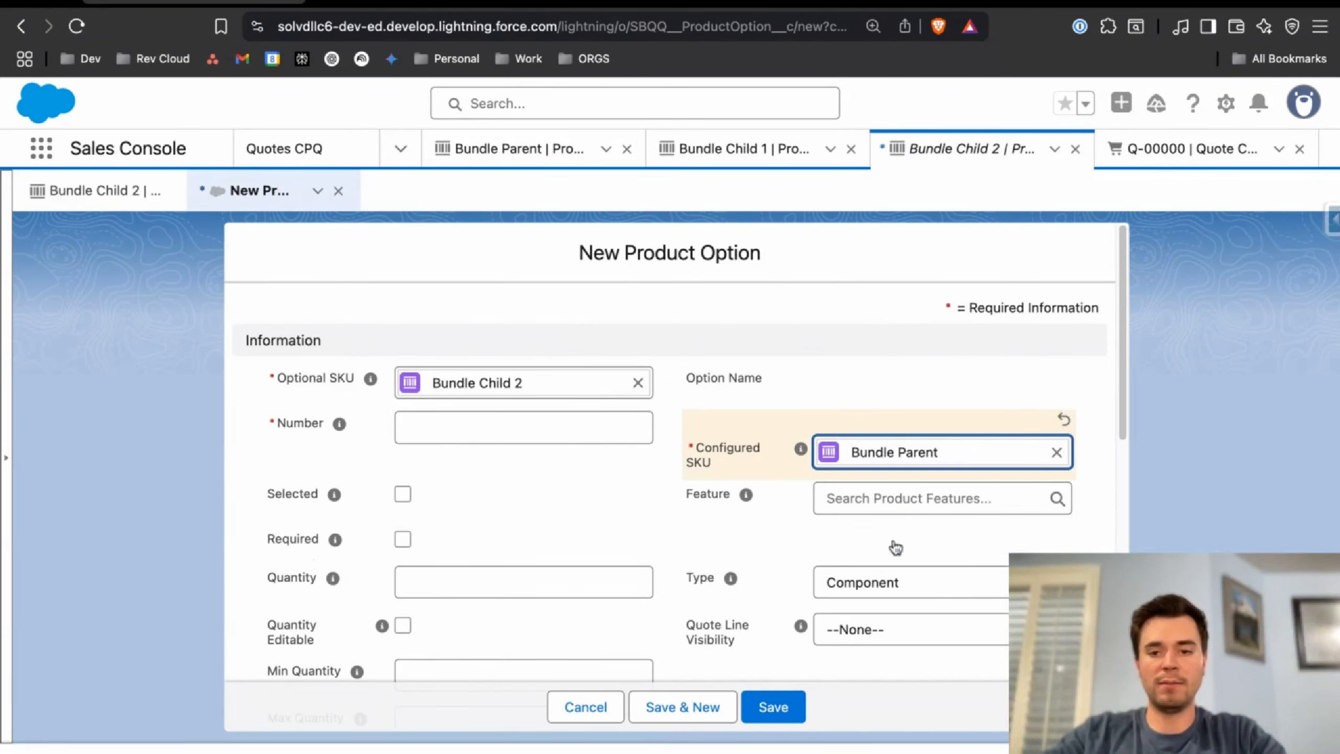
# - Assign the new product option to the Hardware feature and set its Number to 2
pyautogui.click(902, 498)
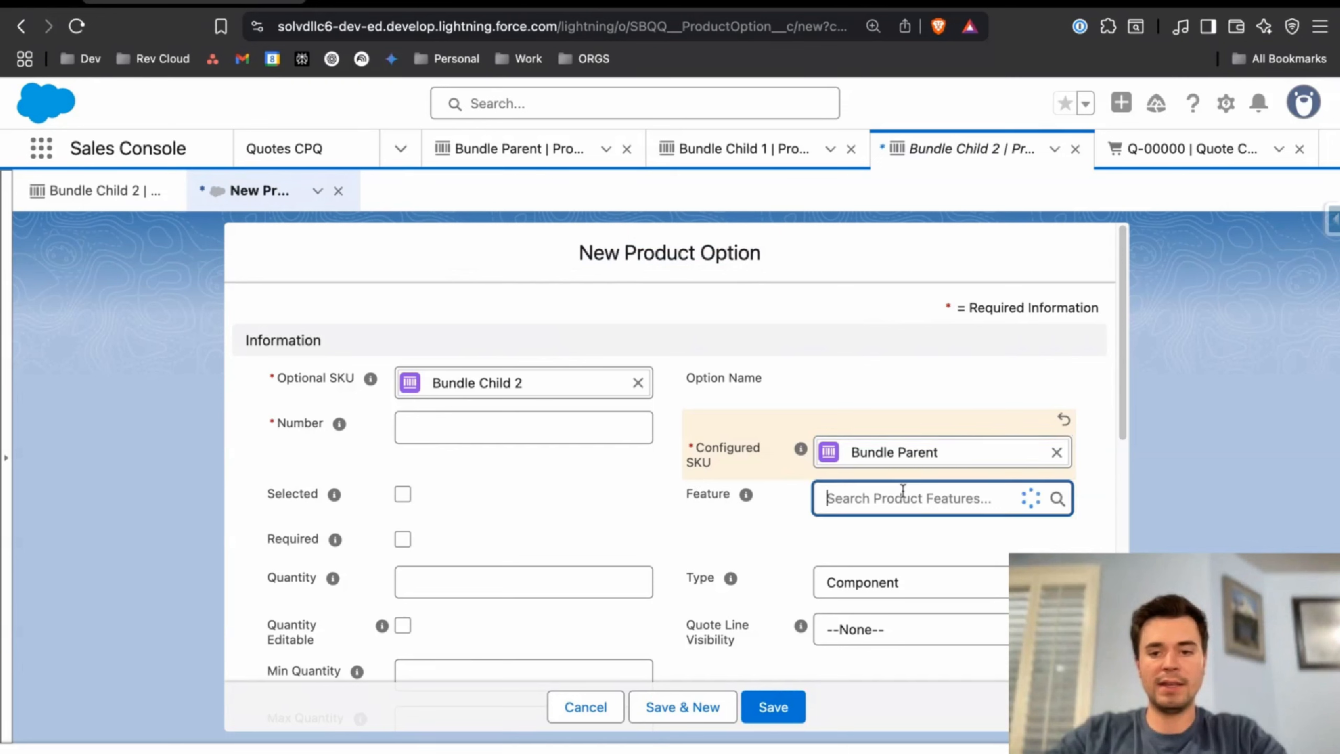
pyautogui.write('hard')
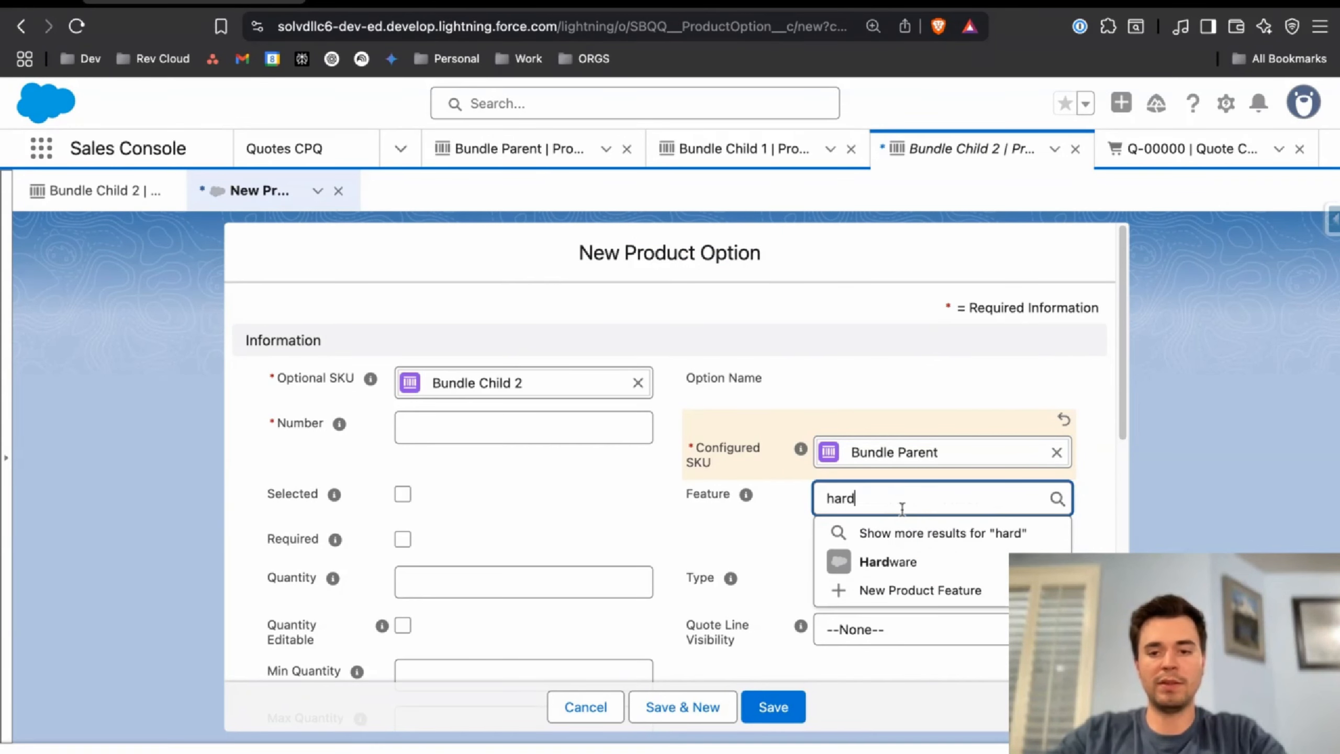
pyautogui.click(891, 561)
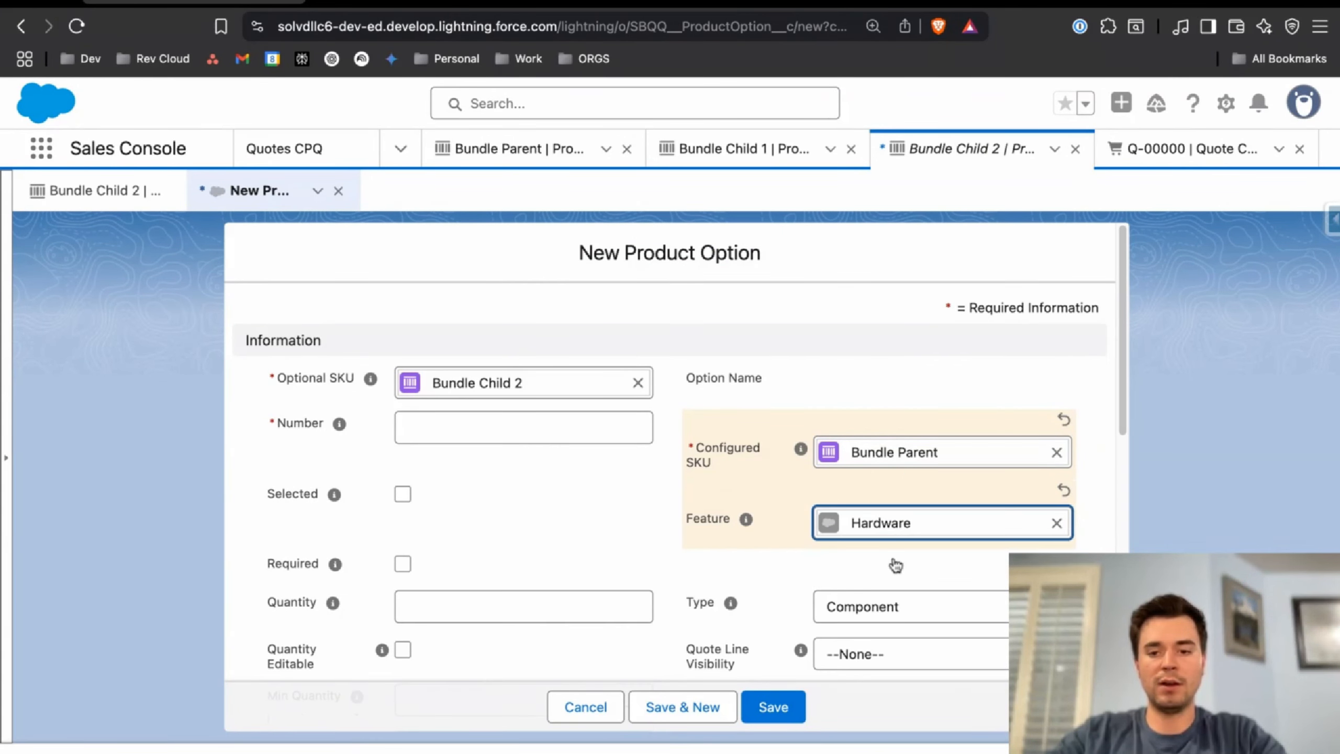
pyautogui.click(521, 417)
pyautogui.write('2')
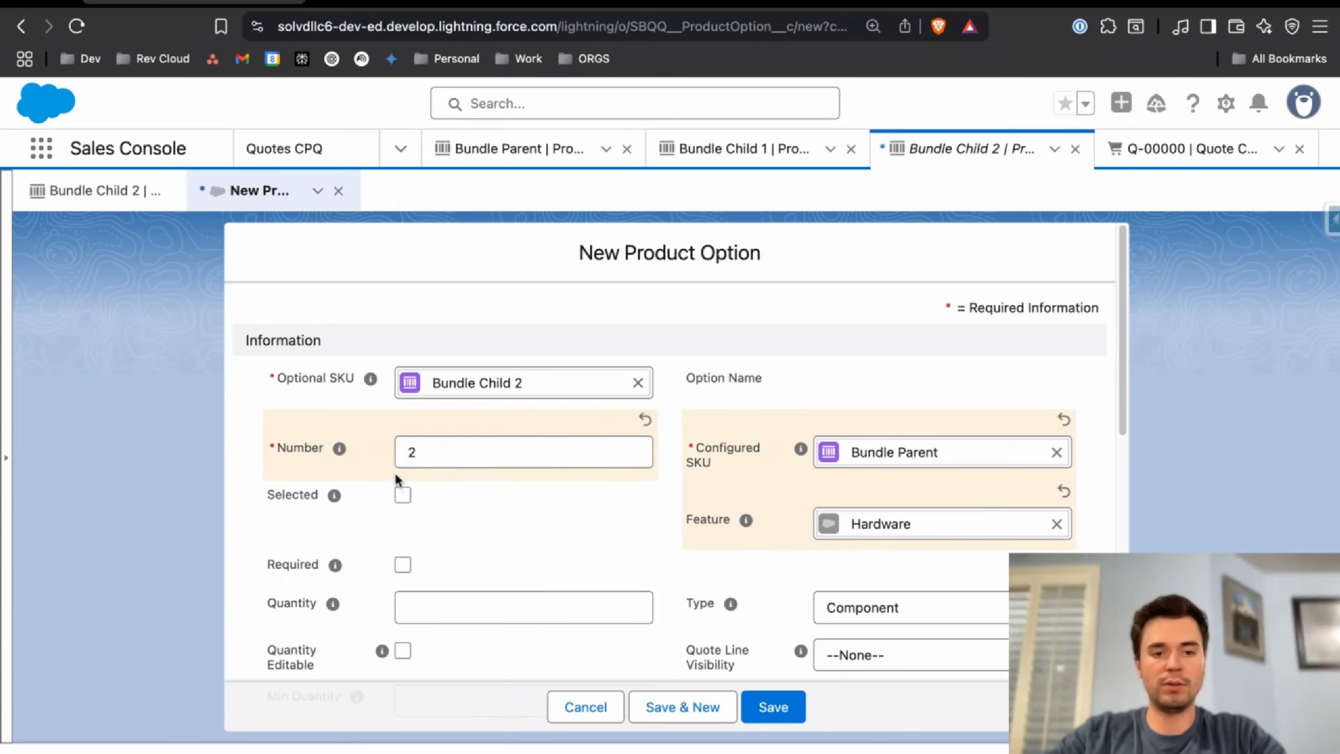
pyautogui.click(515, 542)
# - Keep the option's Type as Component, mark it Quantity Editable and save the product option
pyautogui.scroll(-5, 502, 520)
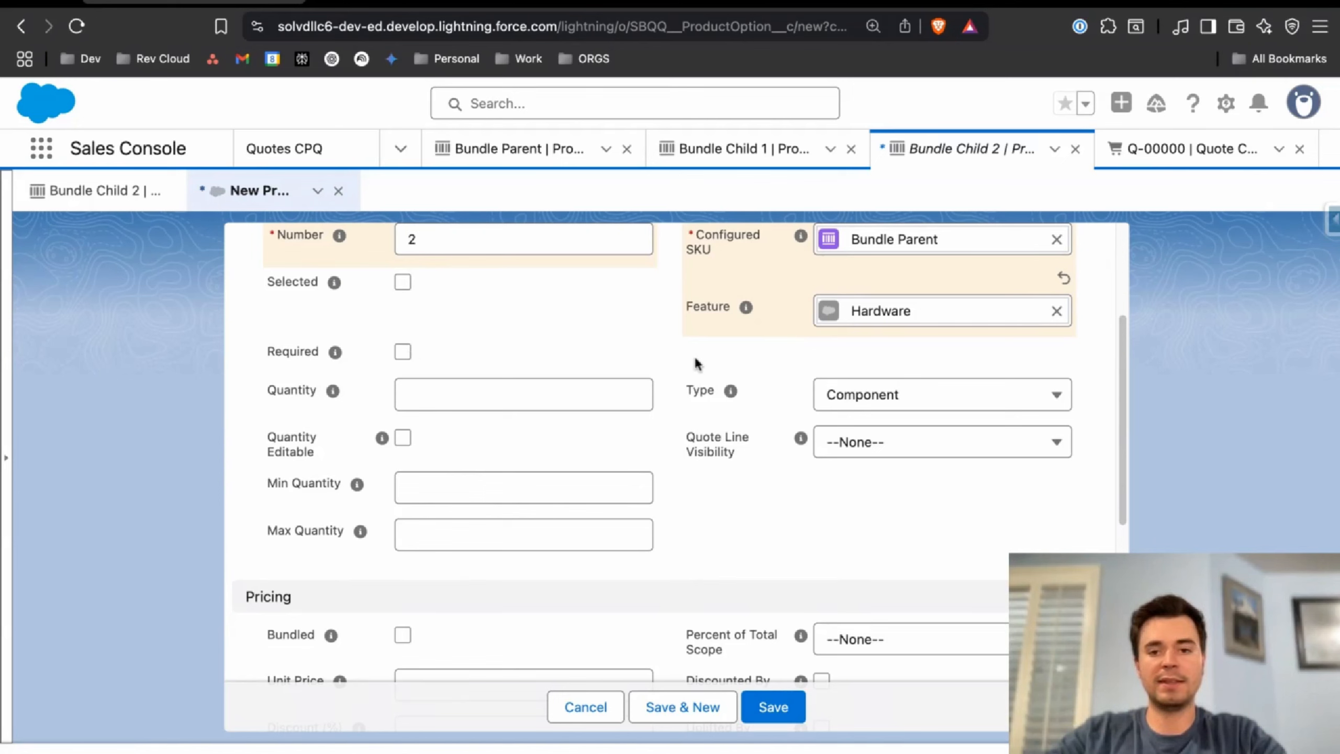
pyautogui.click(873, 404)
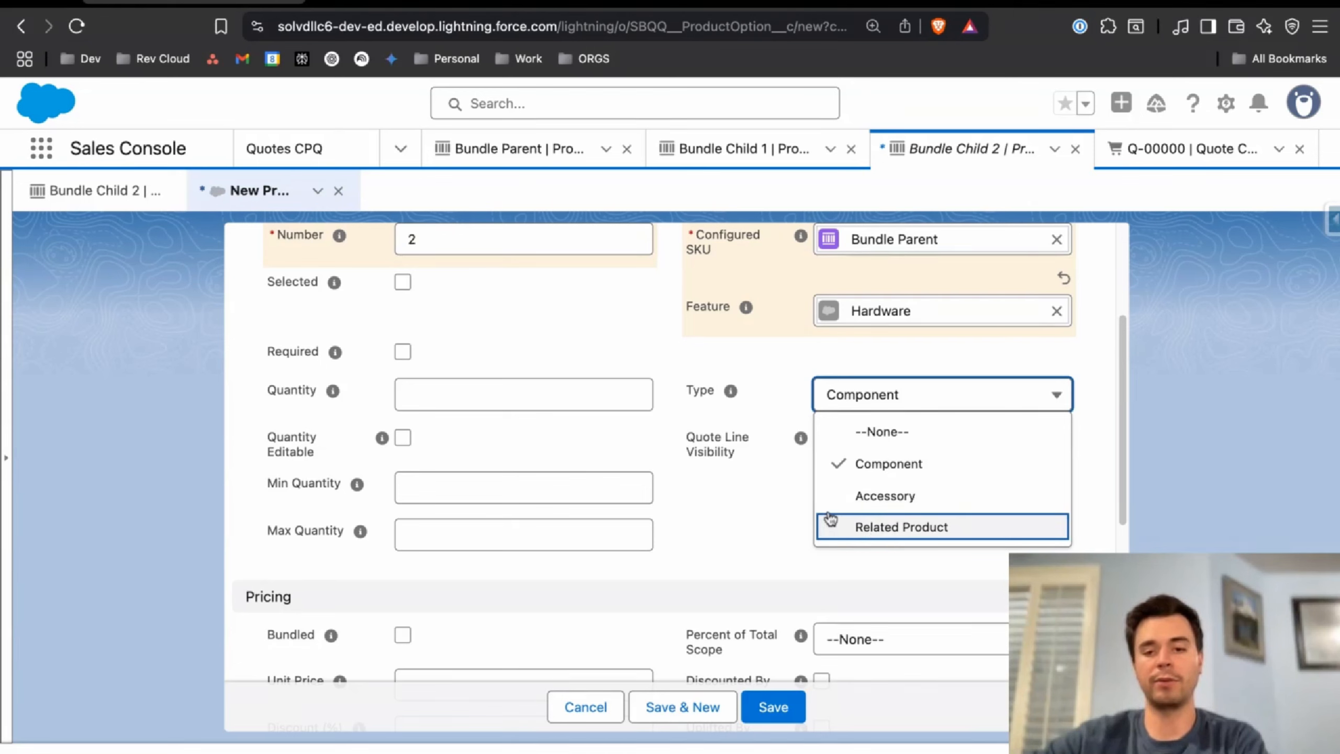
pyautogui.click(871, 479)
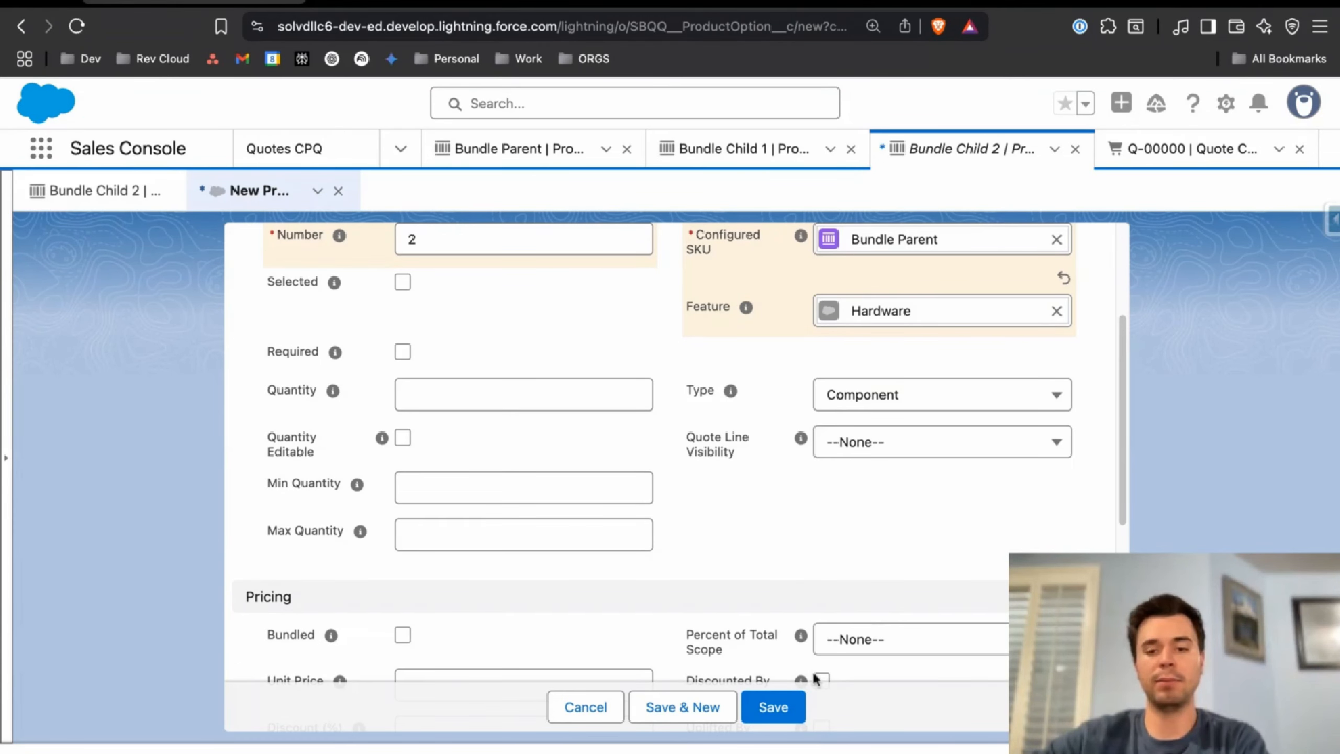
pyautogui.scroll(2, 763, 613)
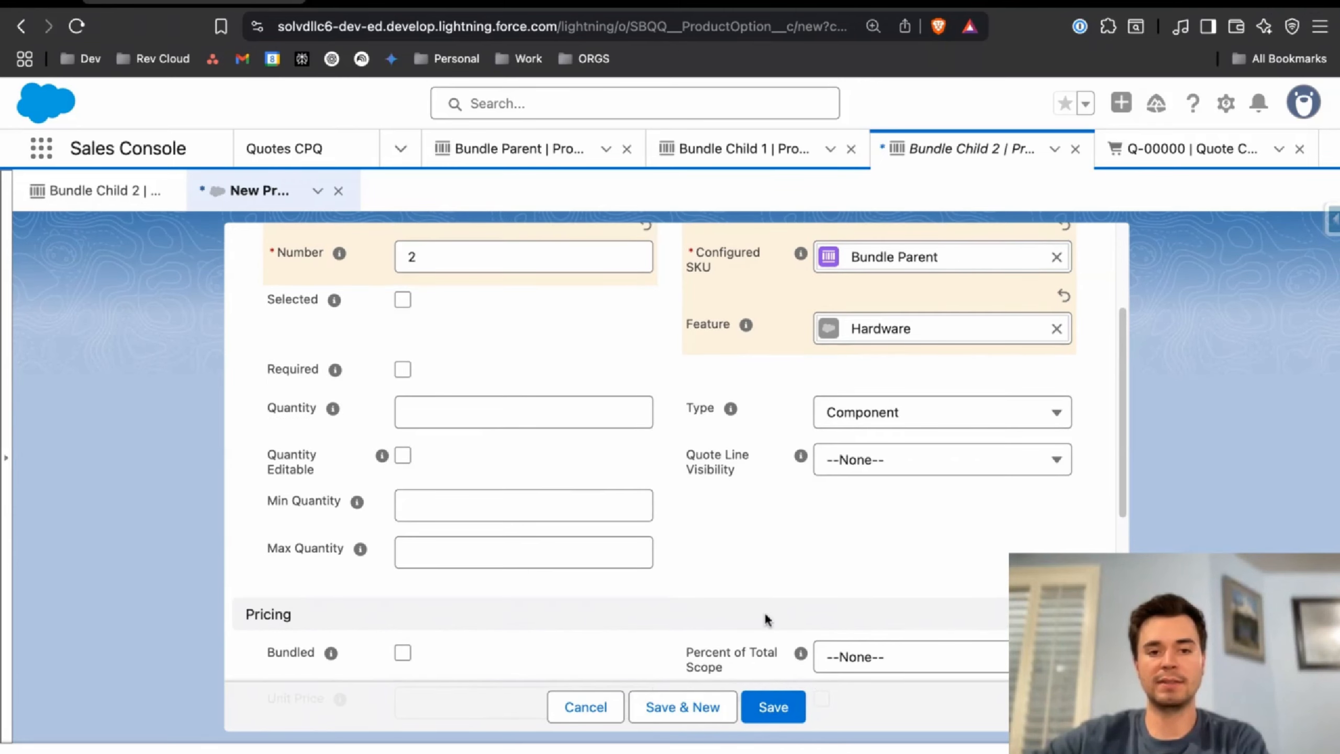
pyautogui.scroll(-4, 655, 561)
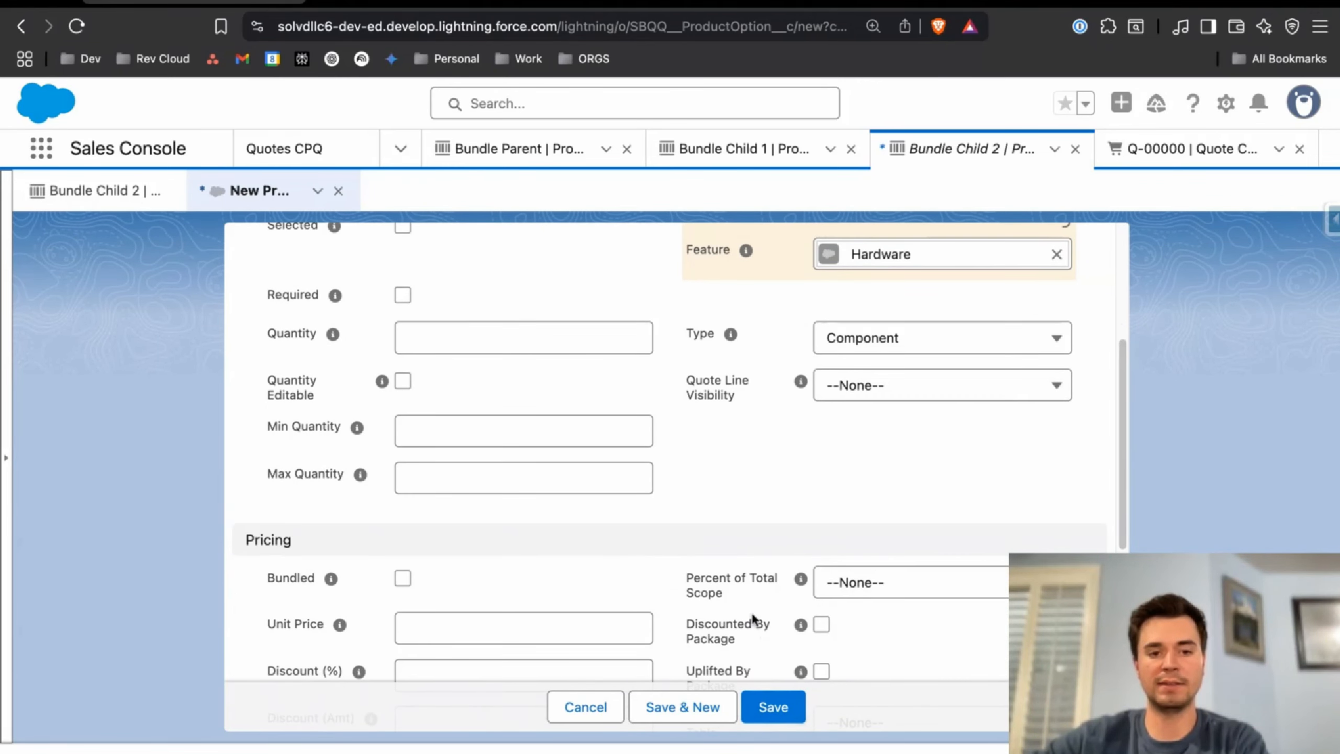
pyautogui.click(404, 381)
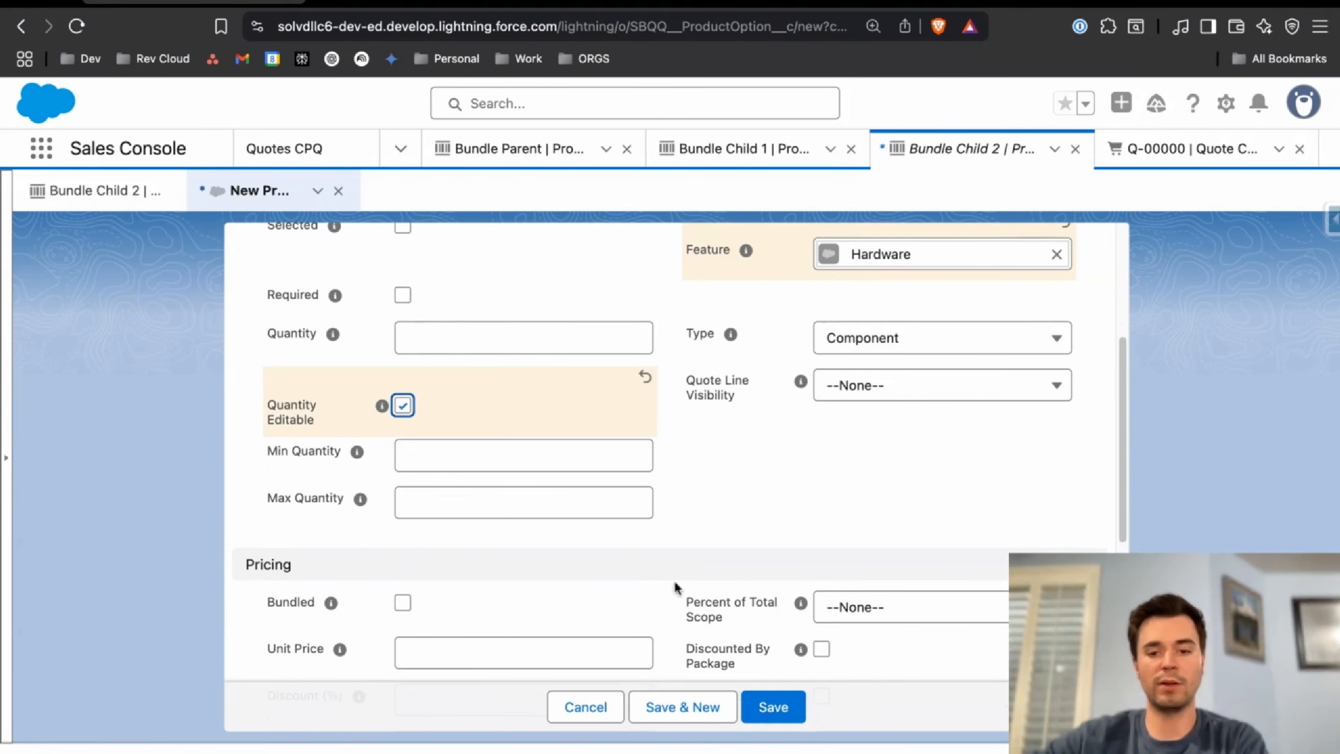
pyautogui.click(772, 708)
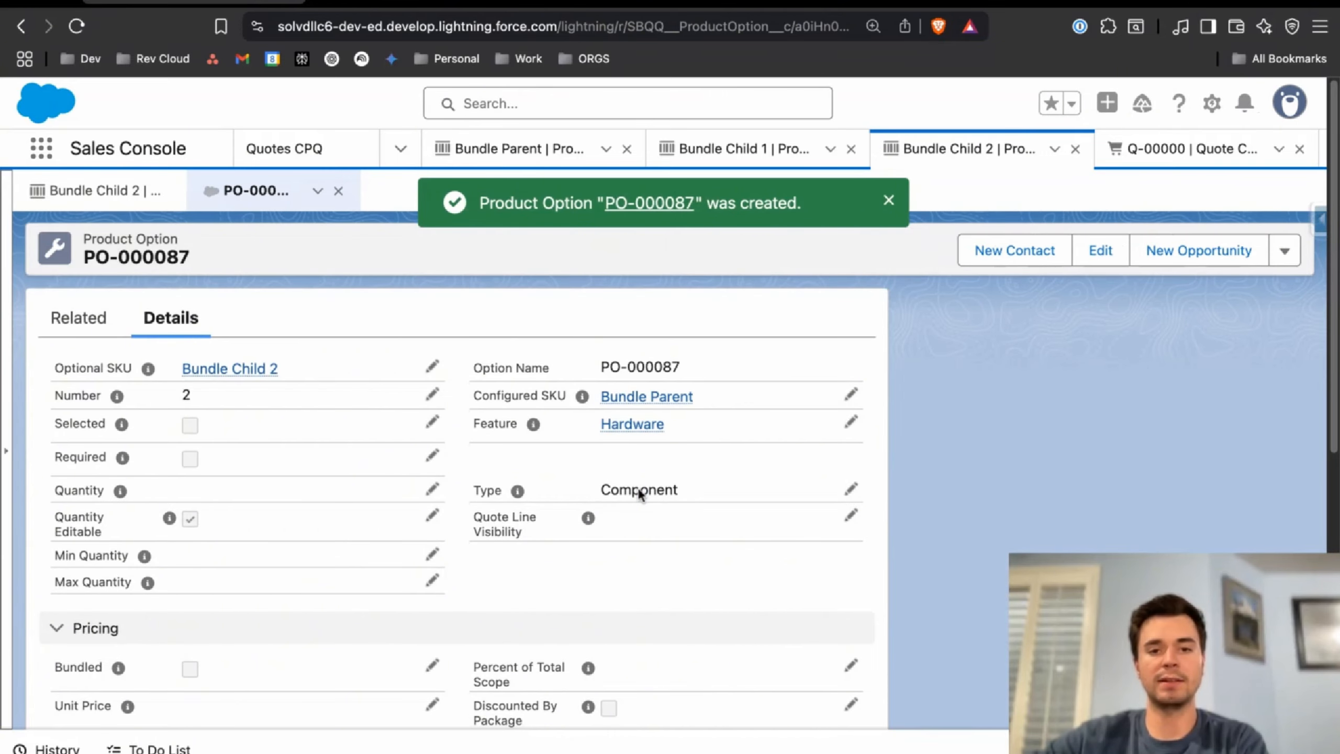
pyautogui.click(889, 200)
pyautogui.moveTo(218, 374)
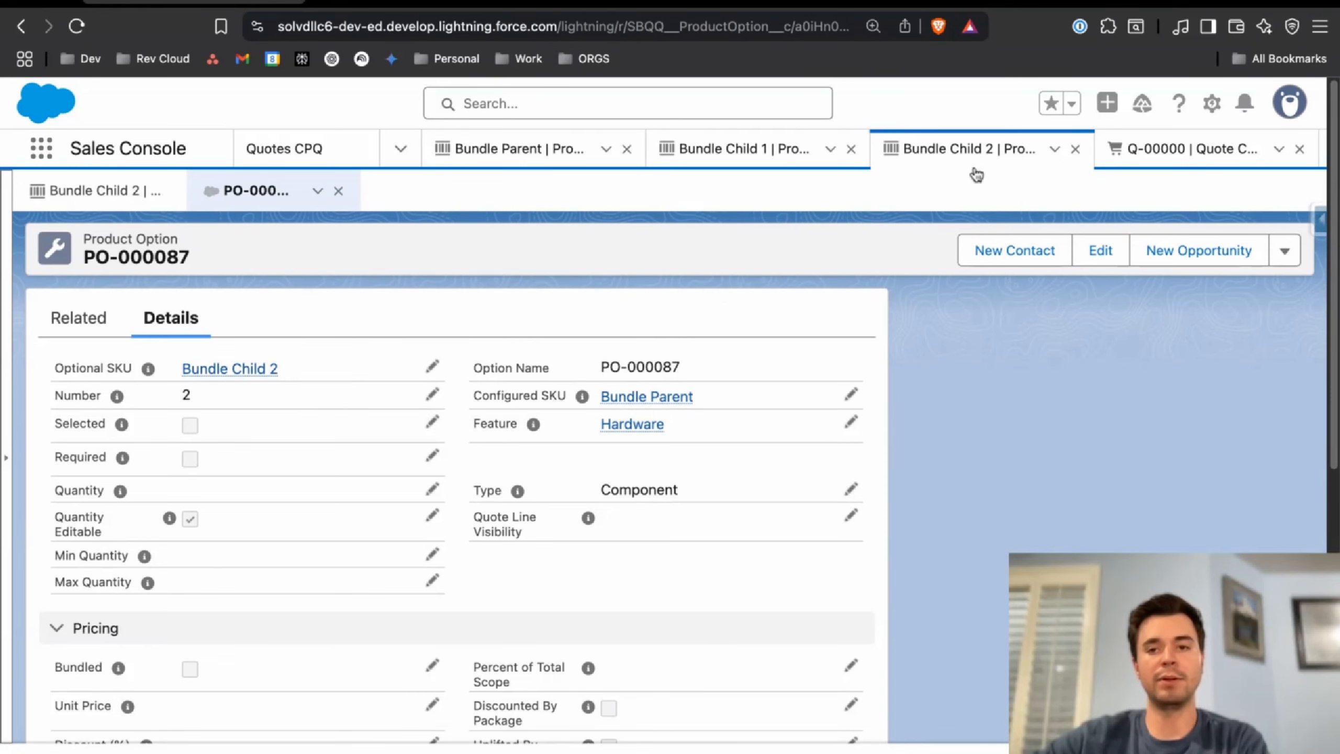
# - Cancel the open line edits on quote Q-00000, reopen its line editor and add Bundle Parent for configuration
pyautogui.click(1156, 151)
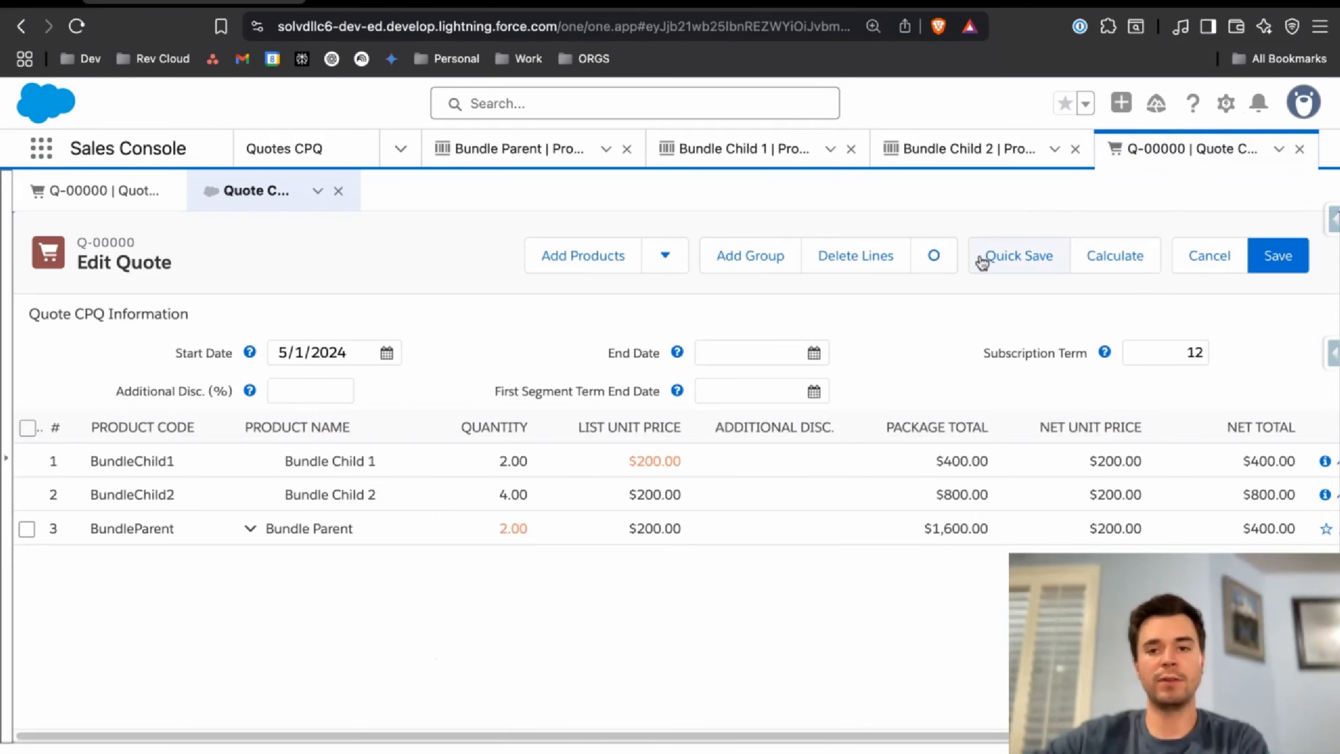
pyautogui.click(1193, 256)
pyautogui.click(787, 210)
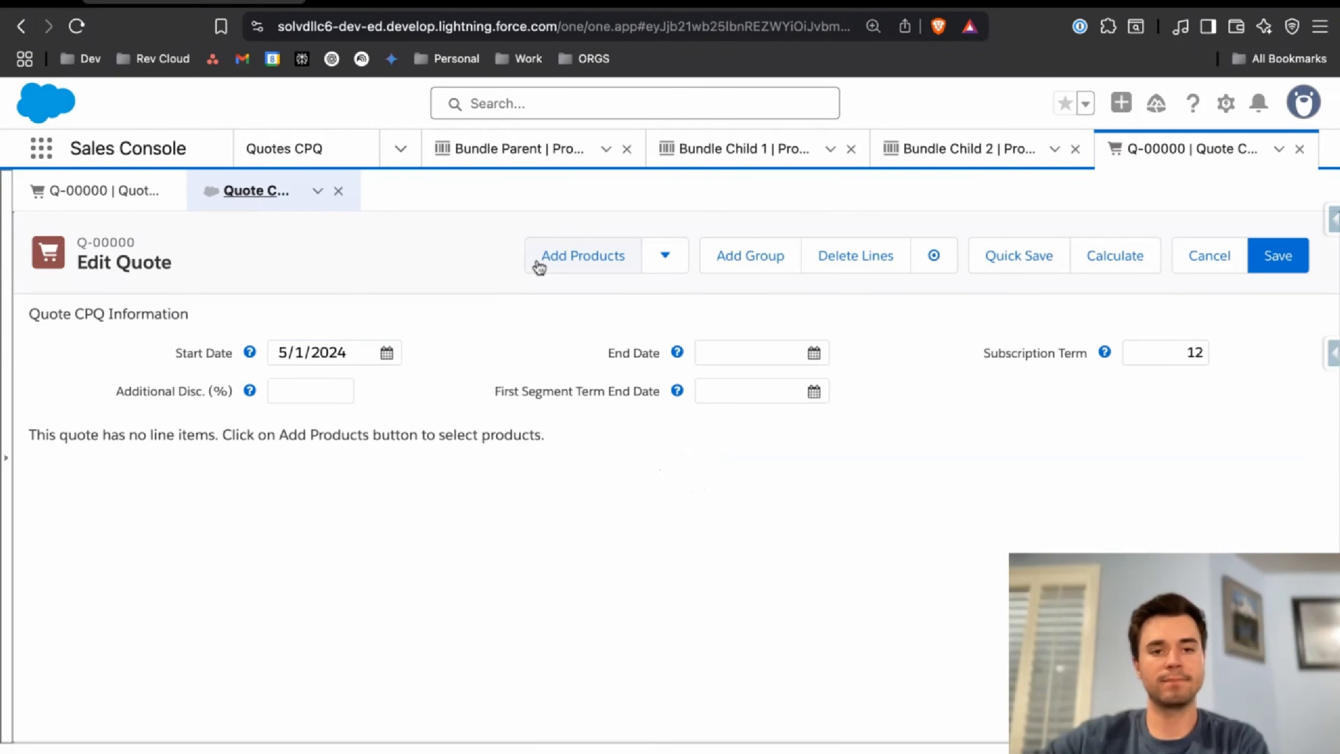
pyautogui.click(570, 256)
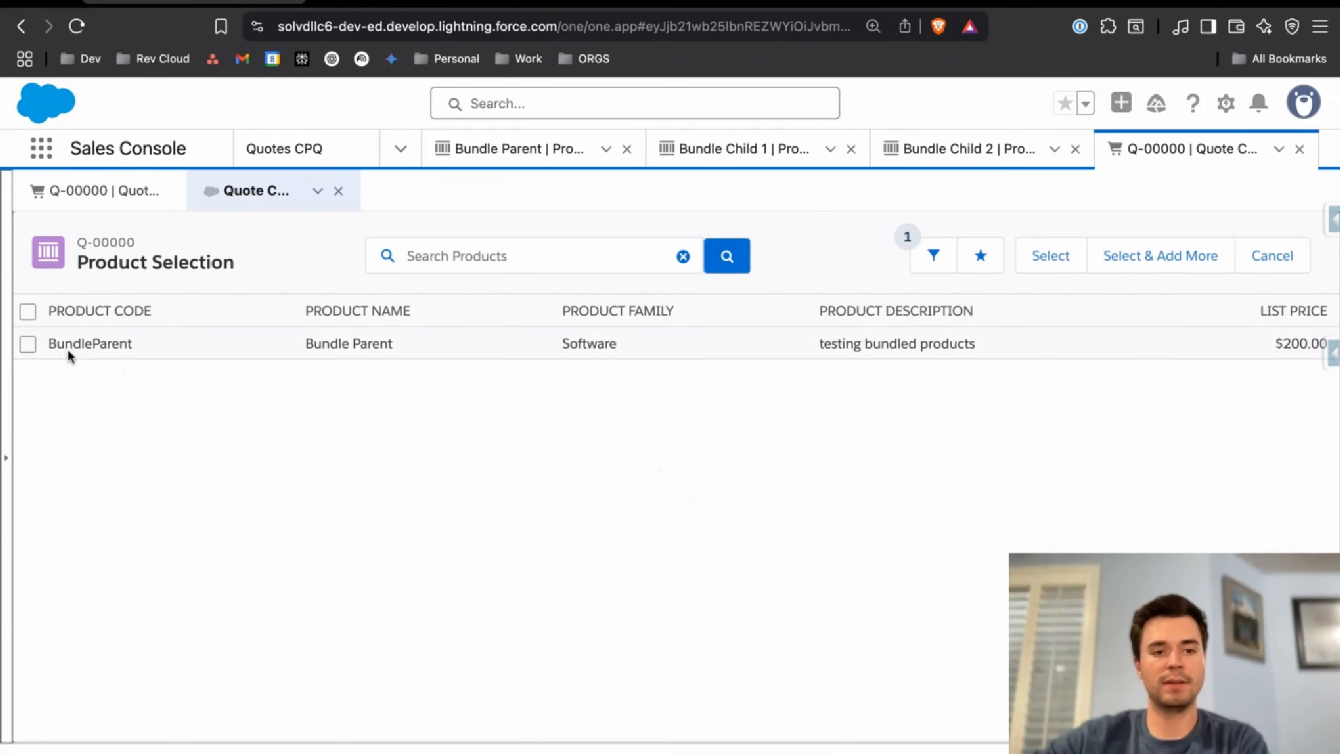
pyautogui.click(28, 343)
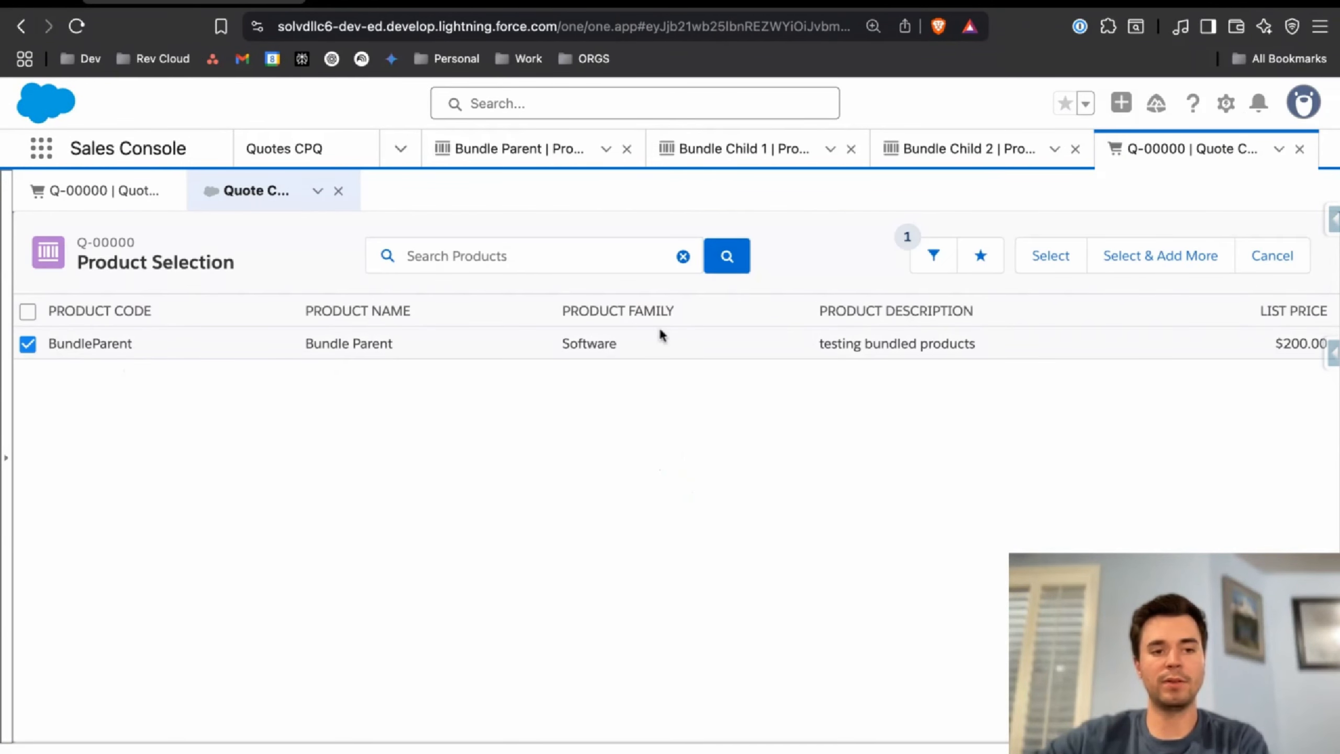
pyautogui.click(1051, 256)
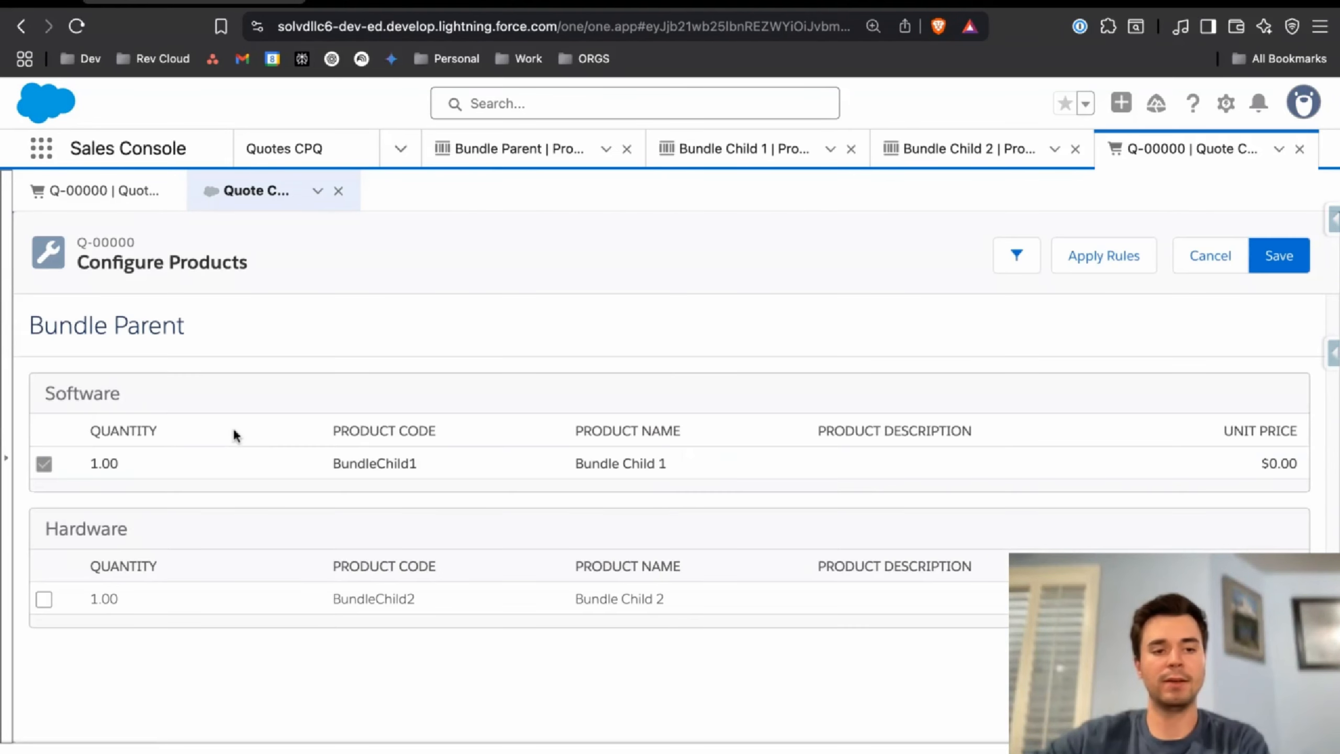
# - Include Bundle Child 2 from the Hardware feature with a quantity of 2 and save the bundle configuration
pyautogui.moveTo(48, 391); pyautogui.dragTo(149, 400)
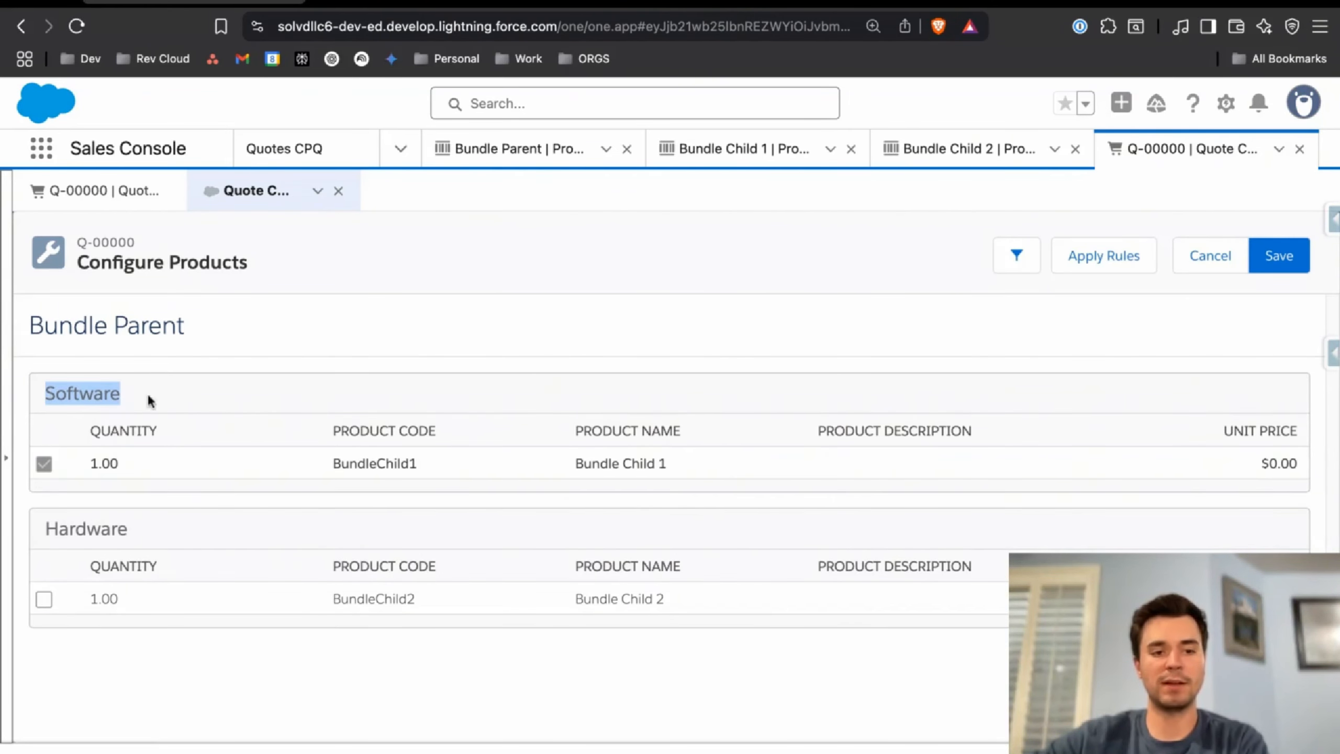
pyautogui.moveTo(45, 527); pyautogui.dragTo(140, 534)
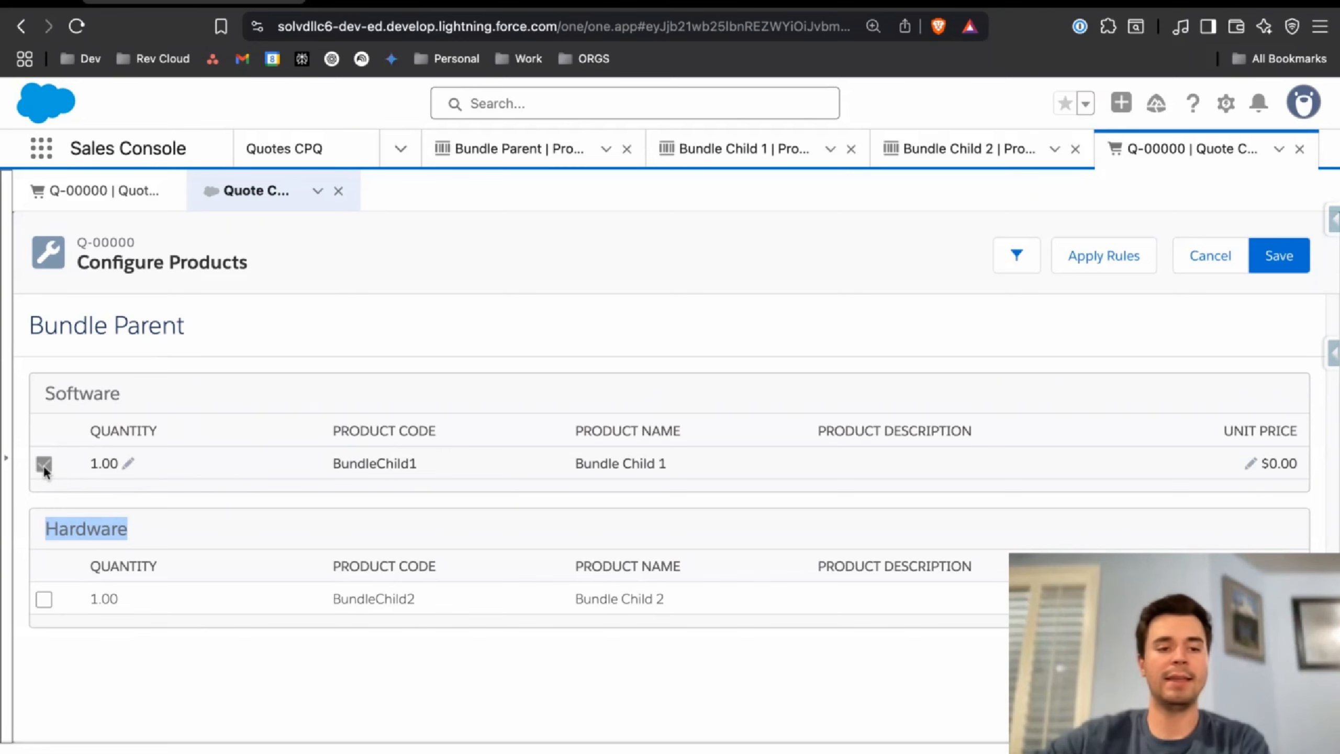
pyautogui.click(133, 533)
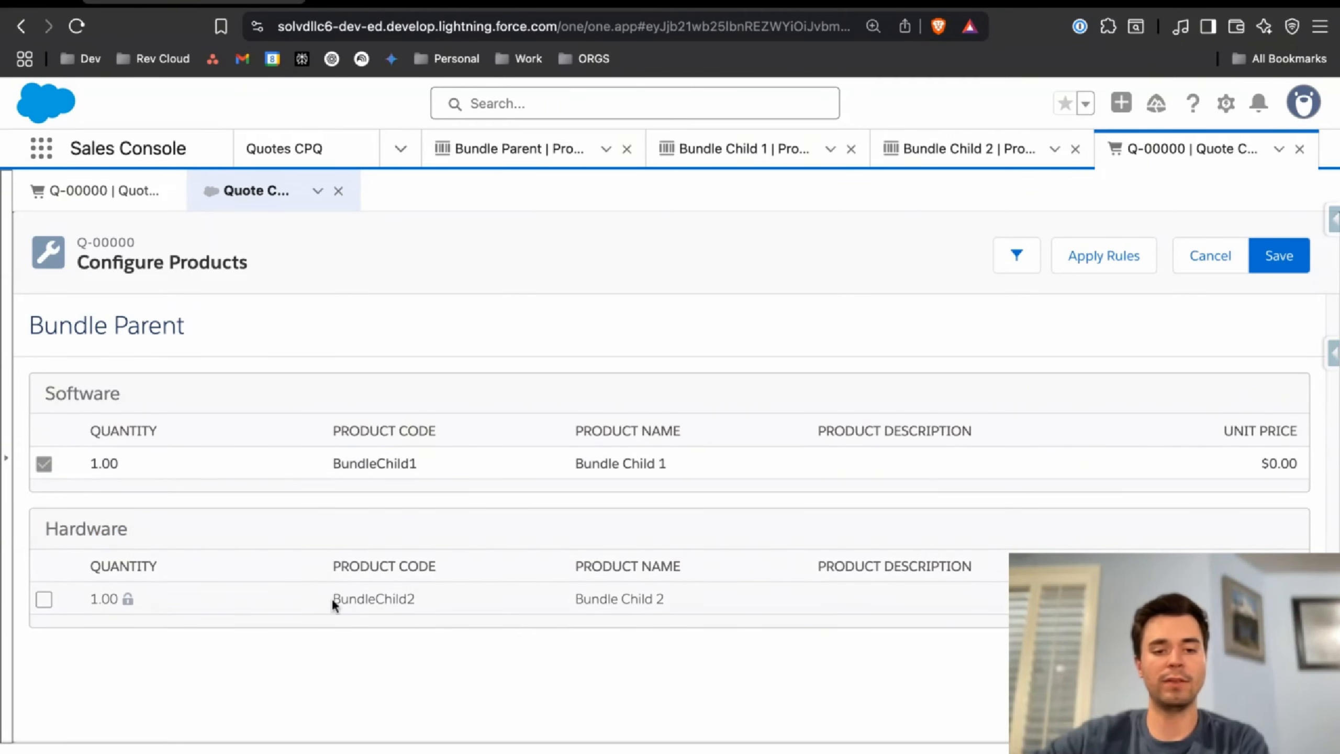
pyautogui.moveTo(333, 602); pyautogui.dragTo(415, 602)
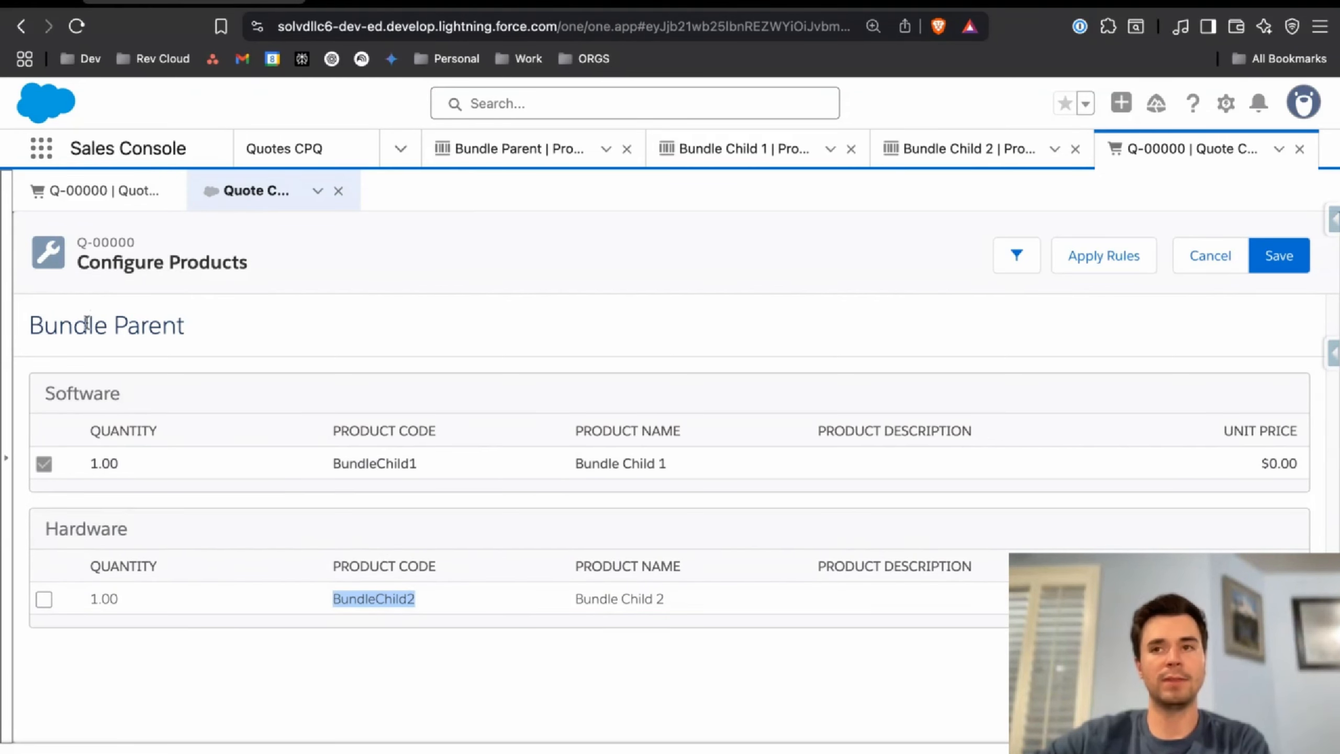
pyautogui.click(44, 599)
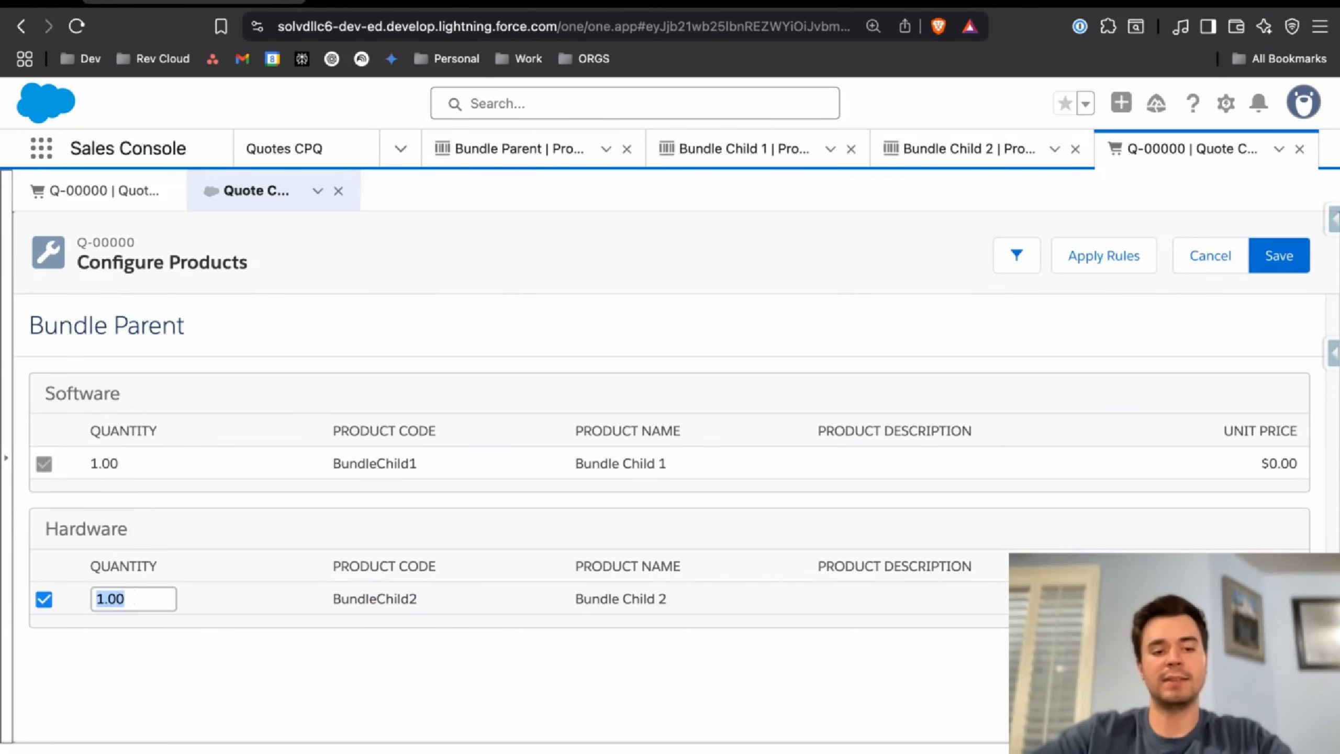
pyautogui.write('2')
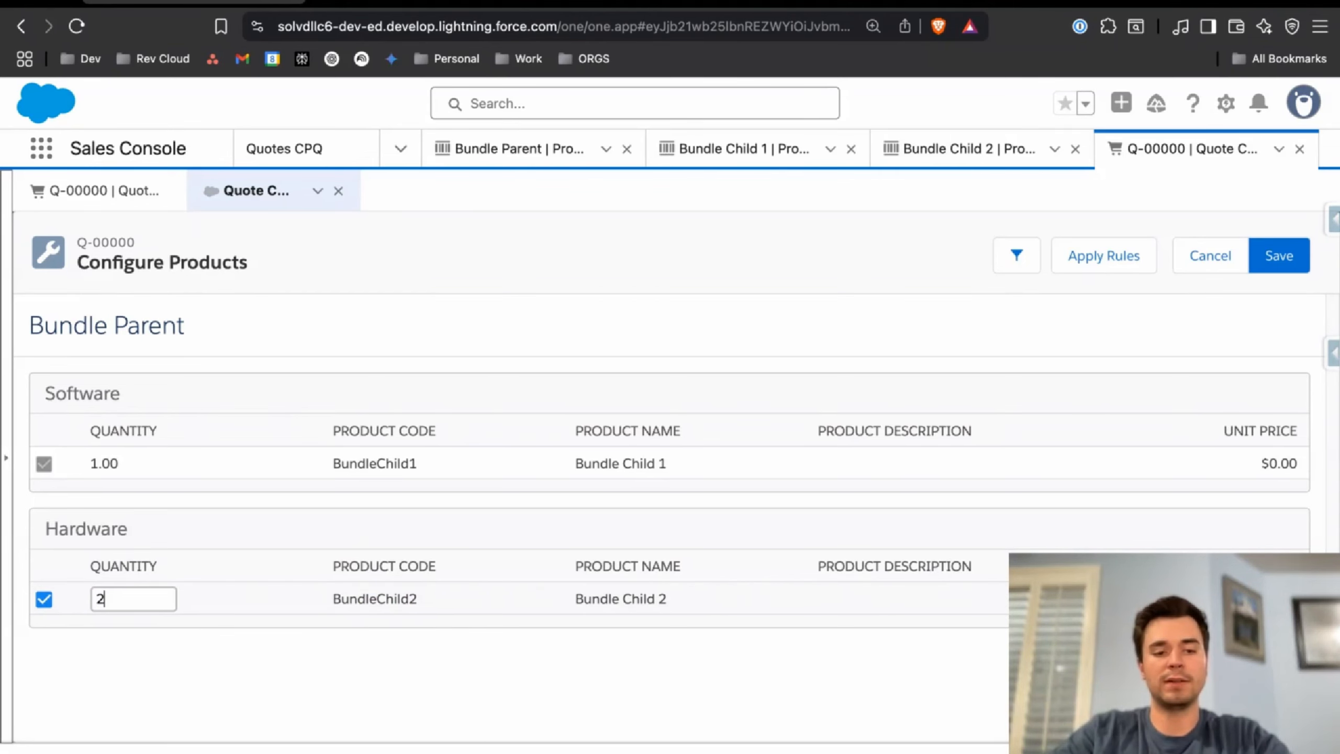
pyautogui.click(477, 361)
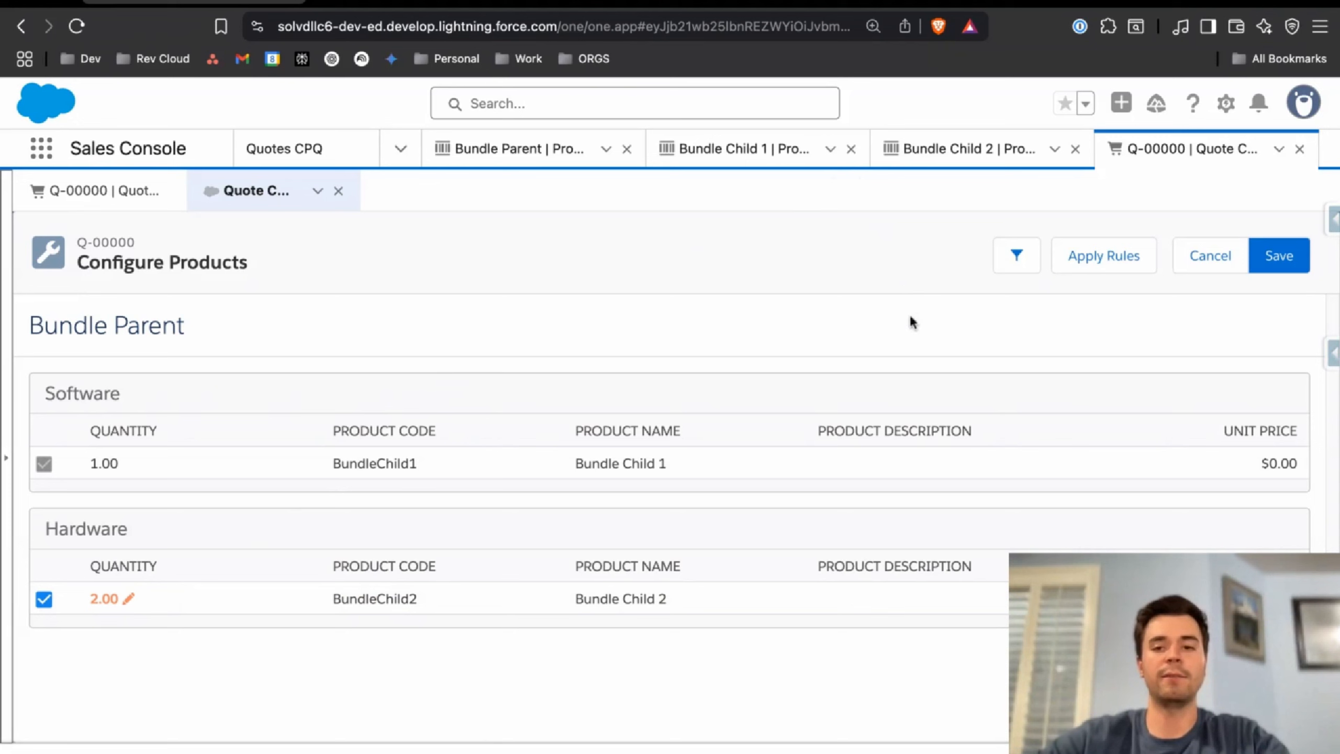
pyautogui.click(1261, 259)
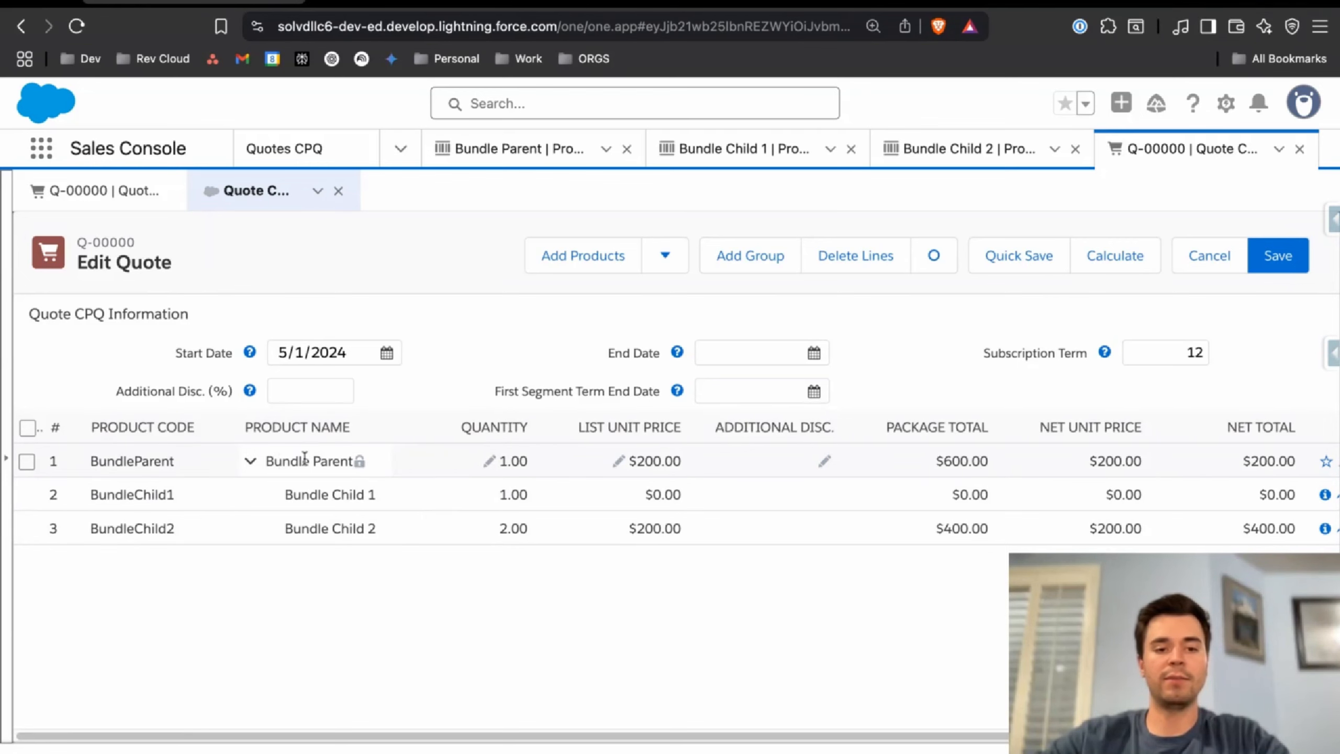
# - Set the quantity of the Bundle Parent quote line to 2
pyautogui.click(493, 465)
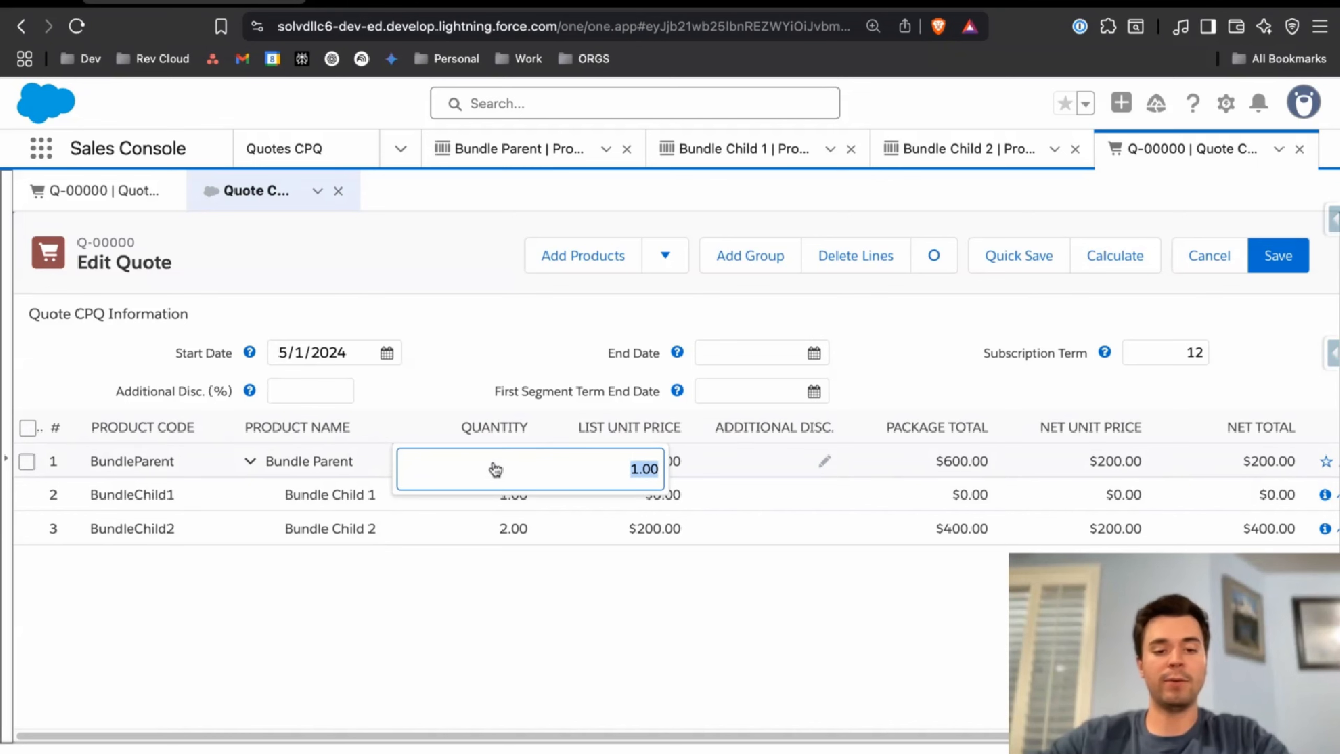
pyautogui.write('2')
pyautogui.click(537, 326)
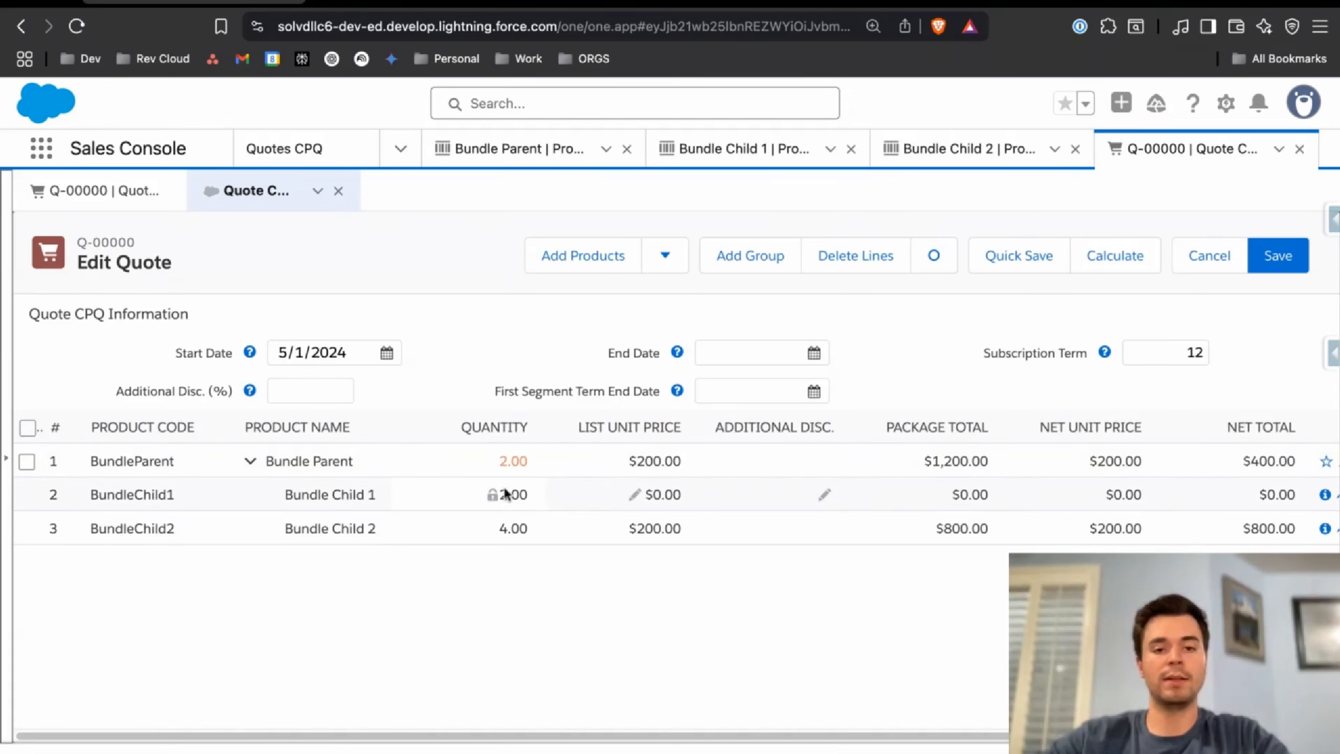
# - Reconfigure the Bundle Parent line with a Bundle Child 2 quantity of 3 and save the bundle configuration
pyautogui.doubleClick(518, 529)
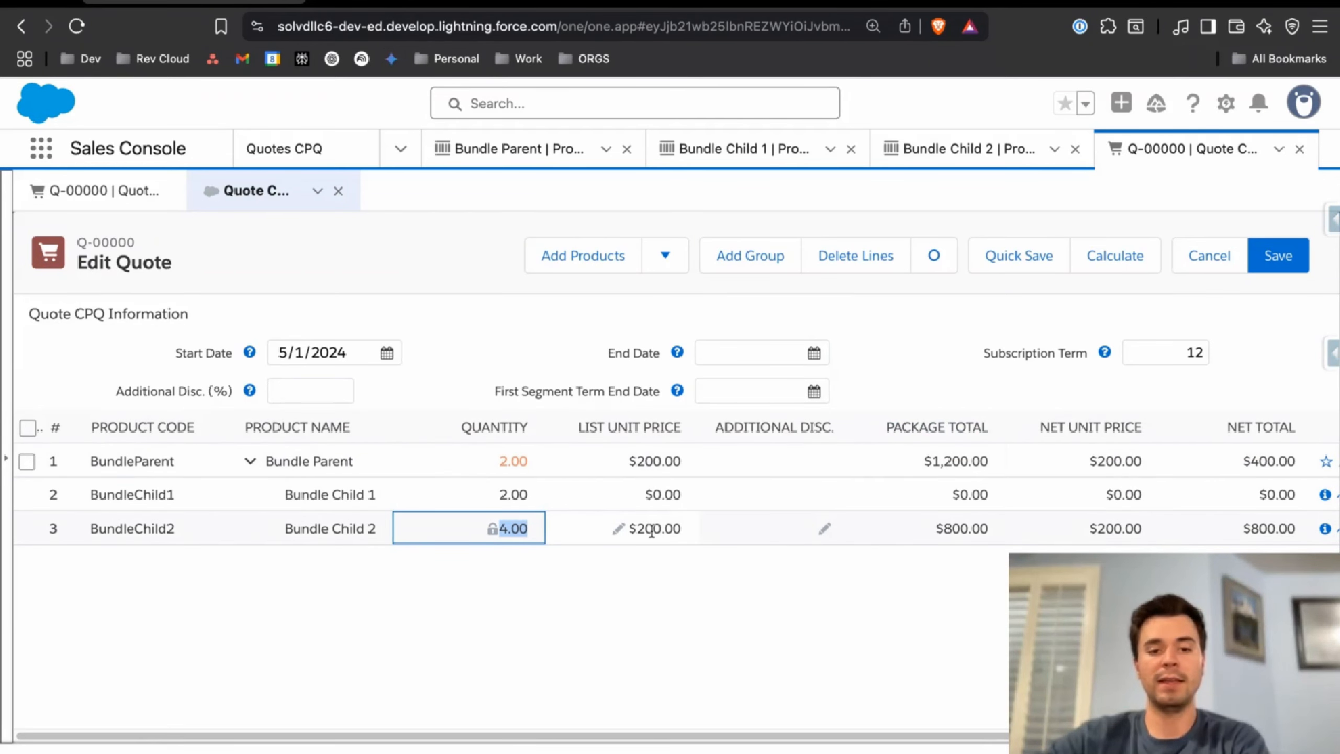
pyautogui.hscroll(3, 579, 526)
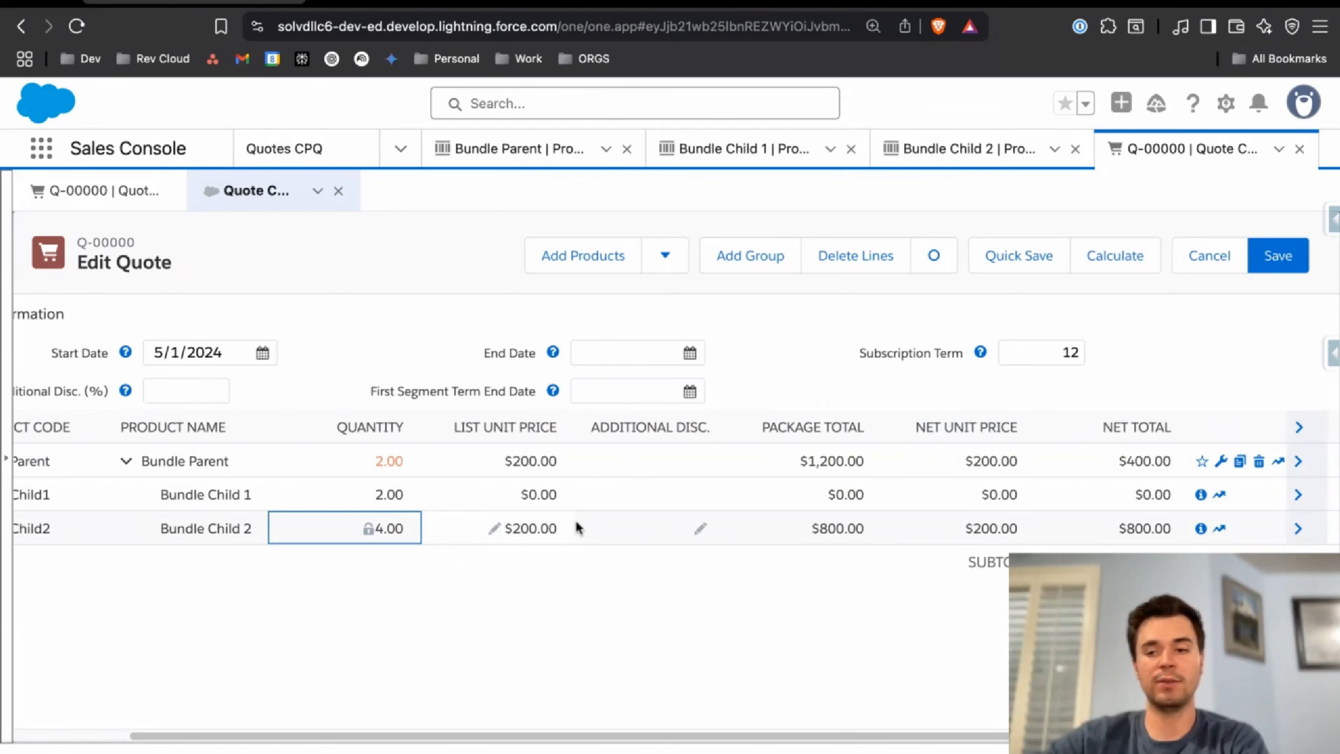
pyautogui.click(1222, 463)
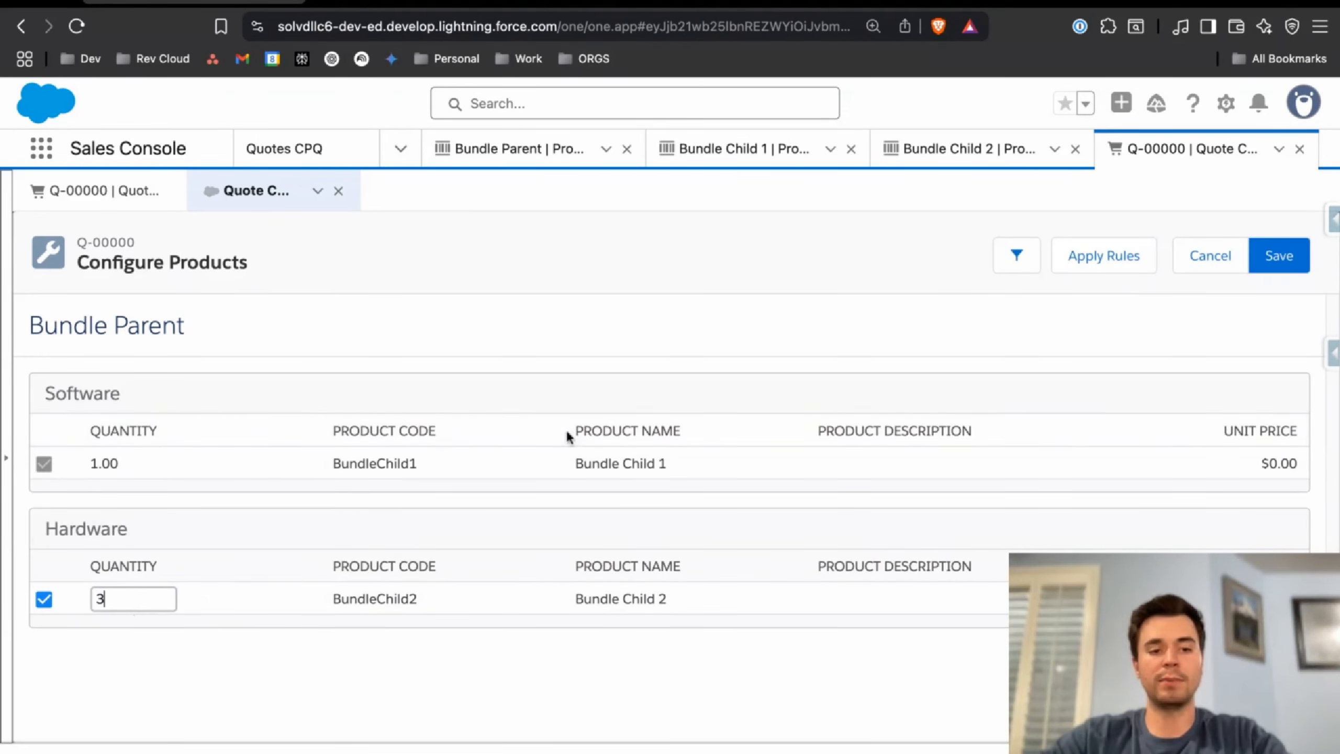
pyautogui.click(678, 332)
pyautogui.click(1279, 255)
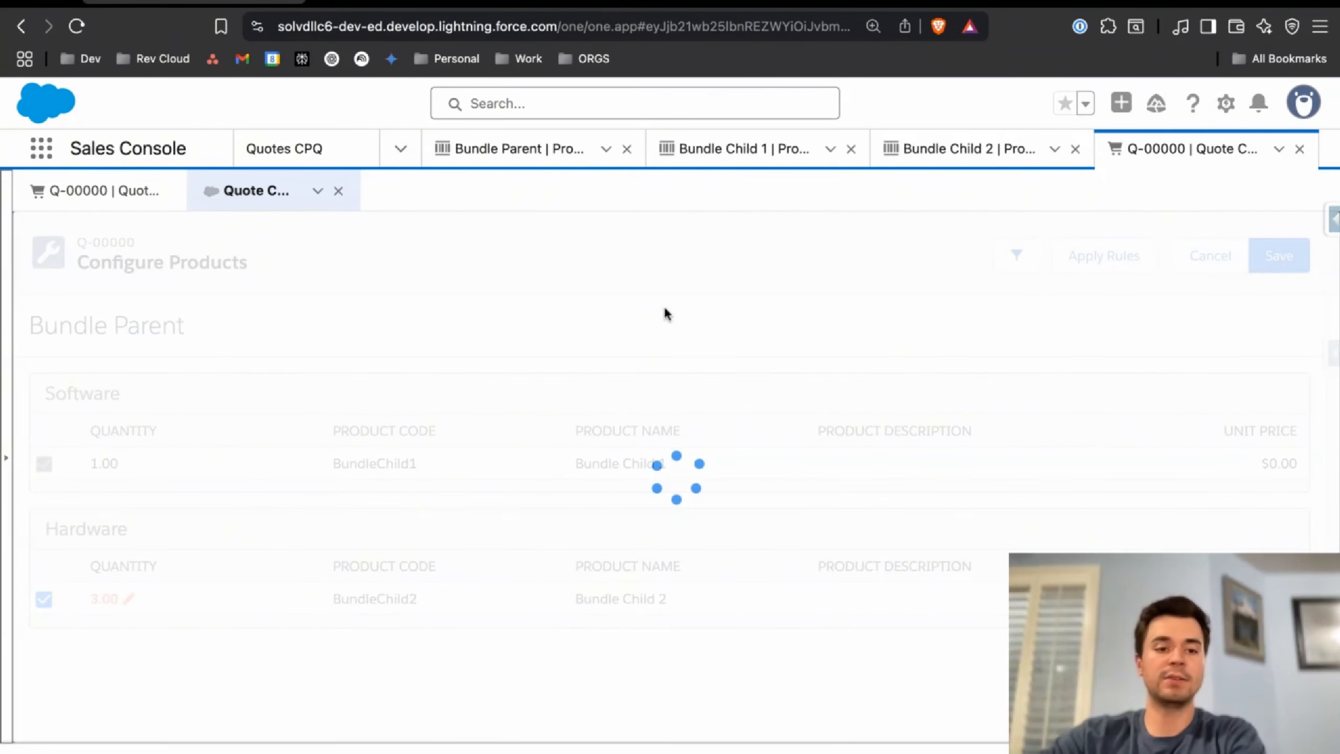